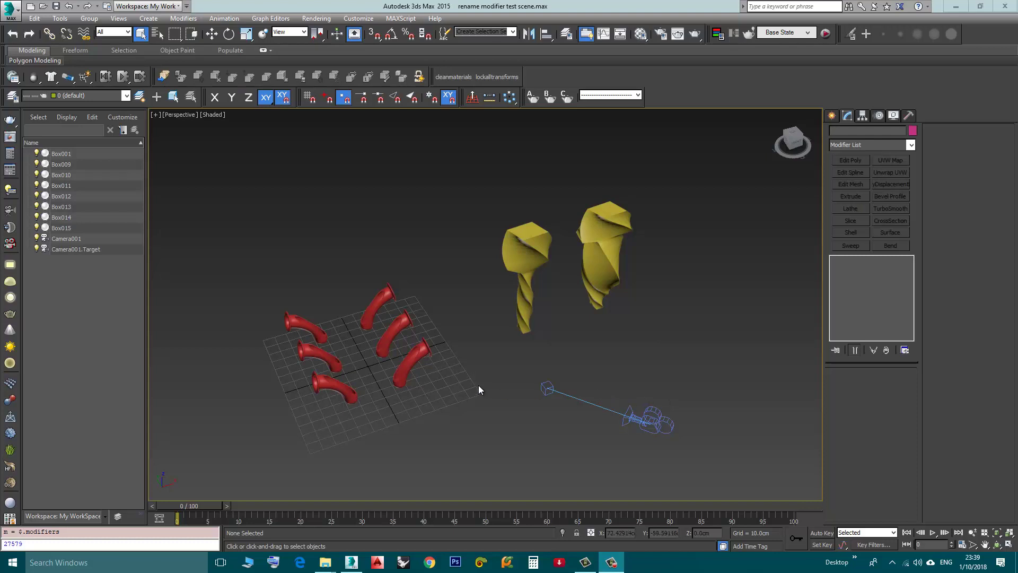
Step: Reframe the Perspective view and select red tube Box001 to show modifiers like adjust texture and bend_it_80
mouse_move(479, 385)
middle_mouse_down()
mouse_move(484, 364)
mouse_move(489, 381)
middle_mouse_up()
scroll(481, 330, "up", 3)
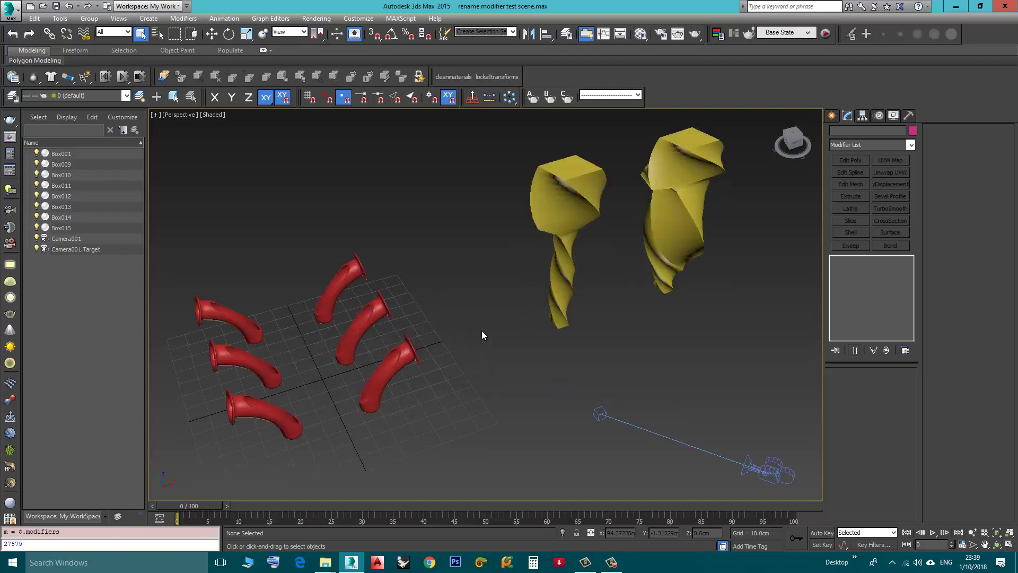
middle_click_drag(484, 337, 471, 334)
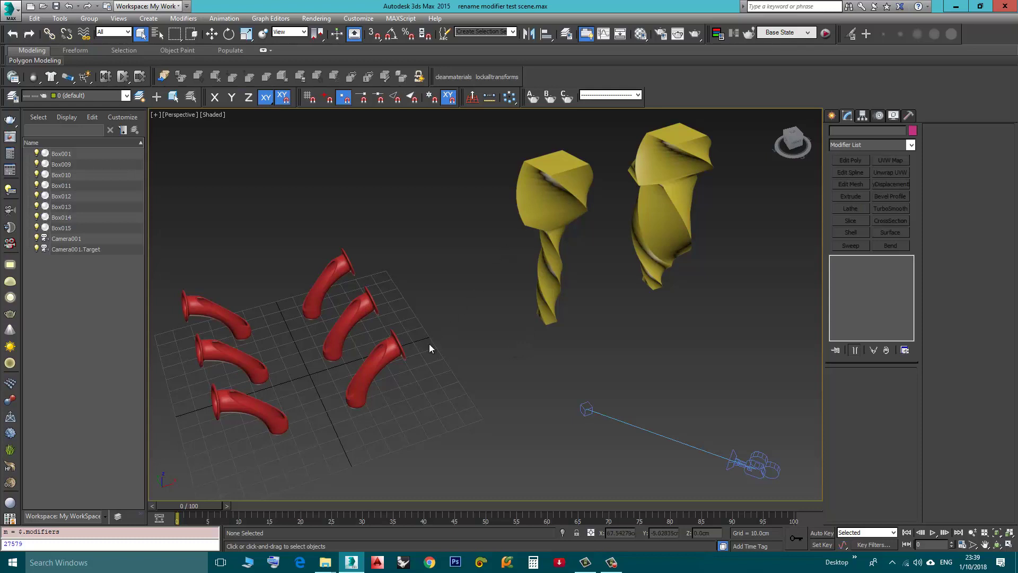
middle_click_drag(429, 344, 434, 348)
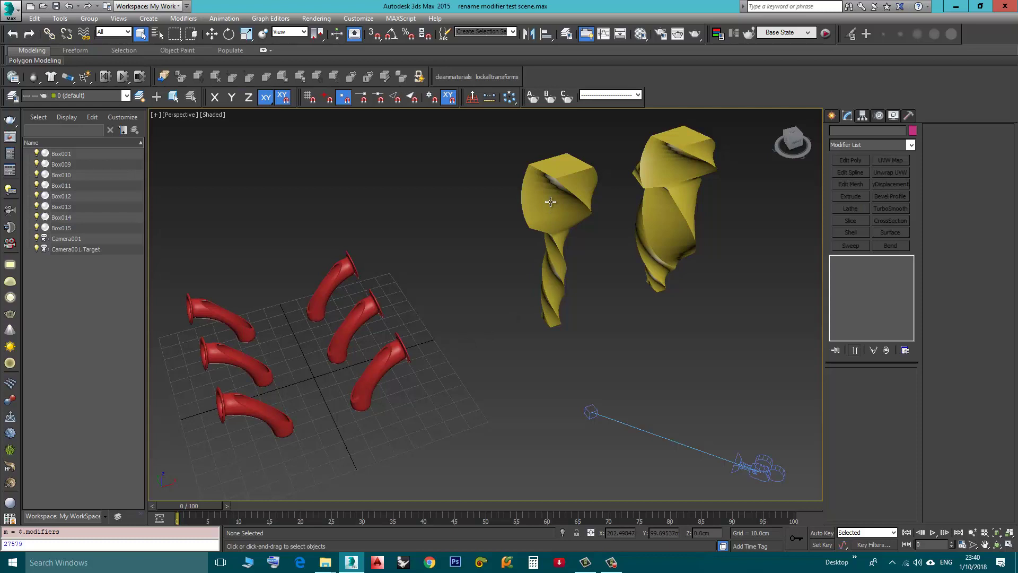
left_click(393, 360)
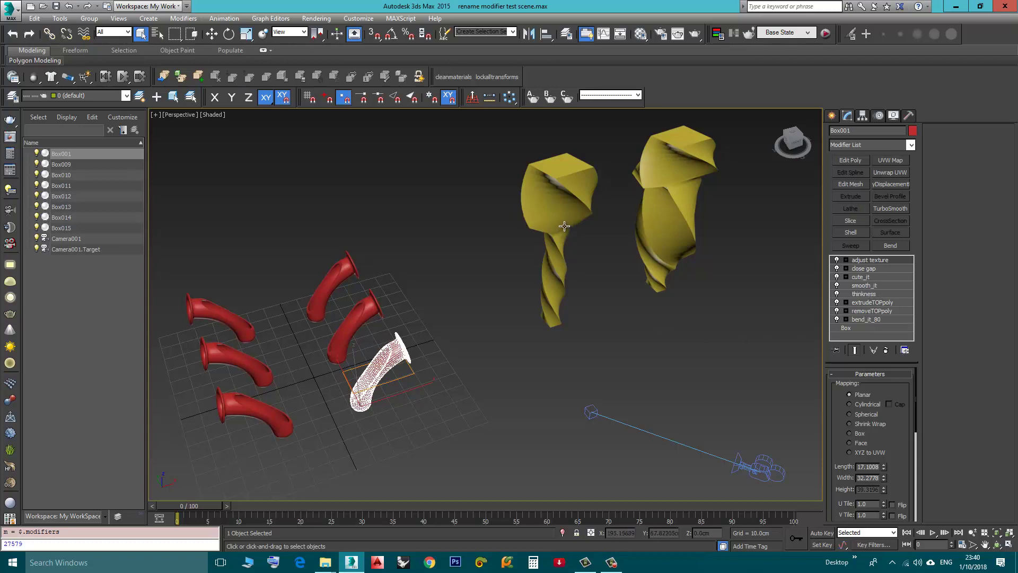
Step: Select Box009, Camera001, then Box015, and open Box015's close gap Edit Poly modifier
left_click(584, 228)
left_click(764, 466)
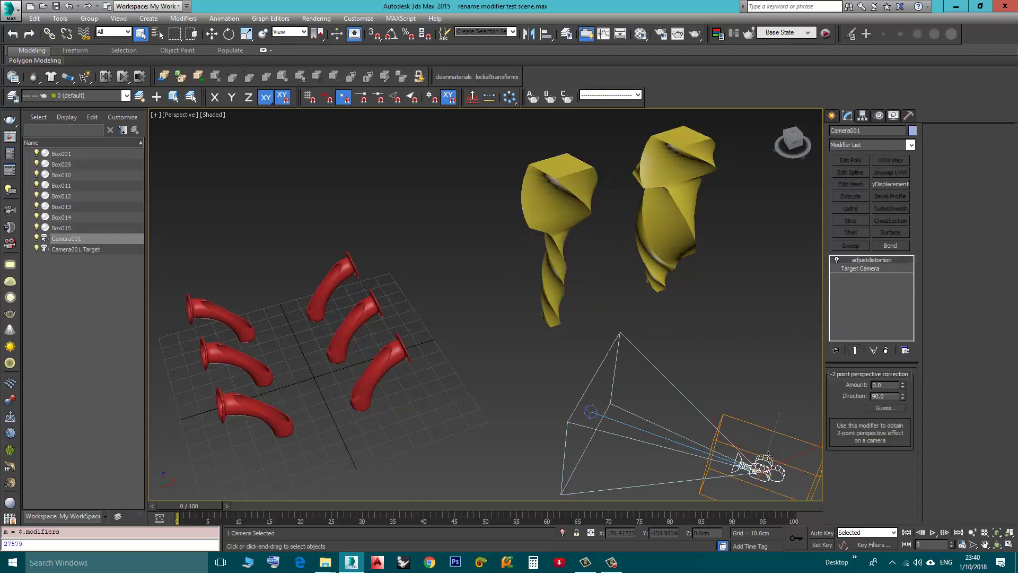
left_click(231, 411)
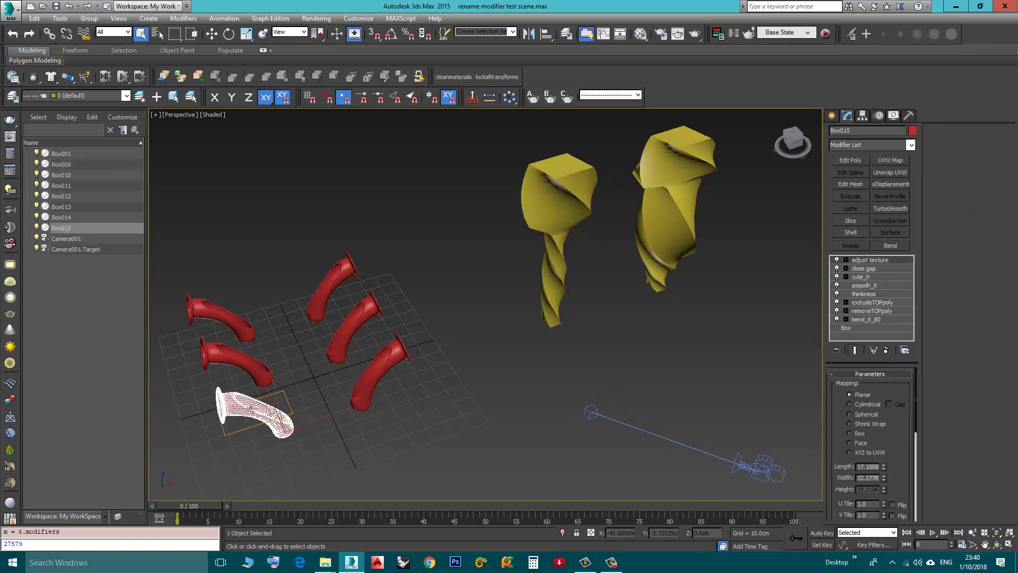
left_click(861, 269)
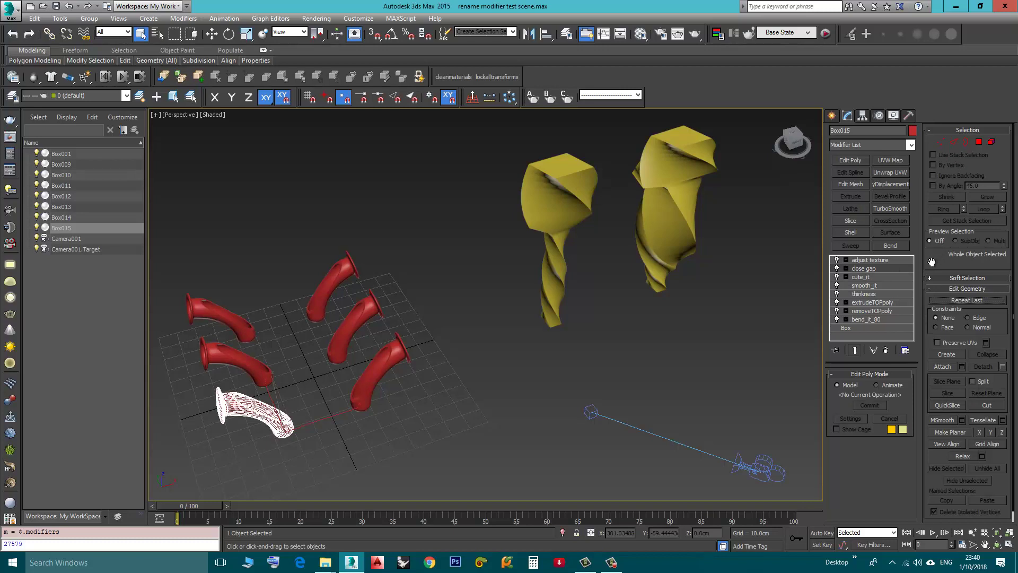
Step: Inspect the modifier stacks of red tubes Box011 and Box012 and twisted box Box009 one by one
left_click(642, 355)
left_click(348, 321)
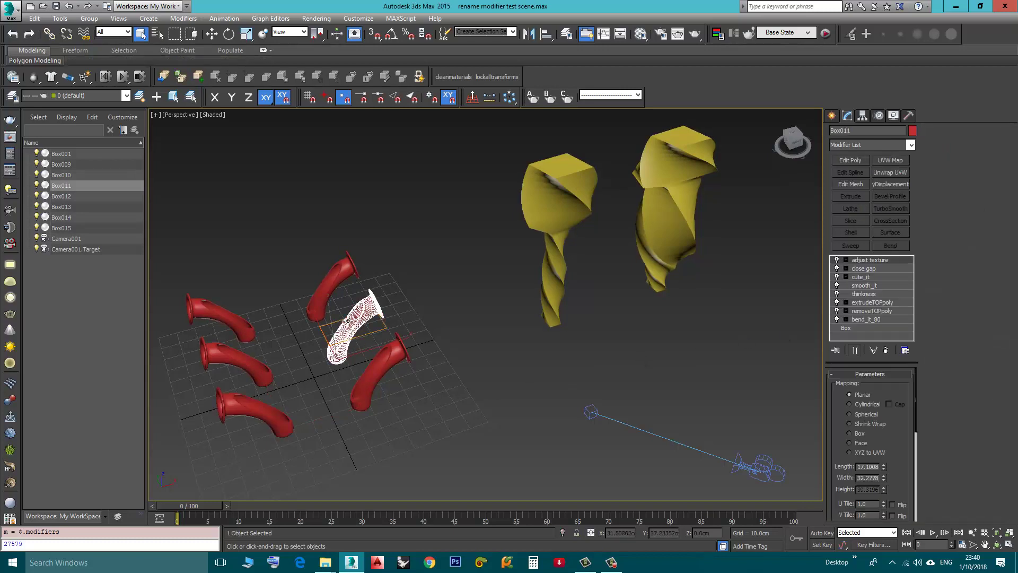
left_click(459, 331)
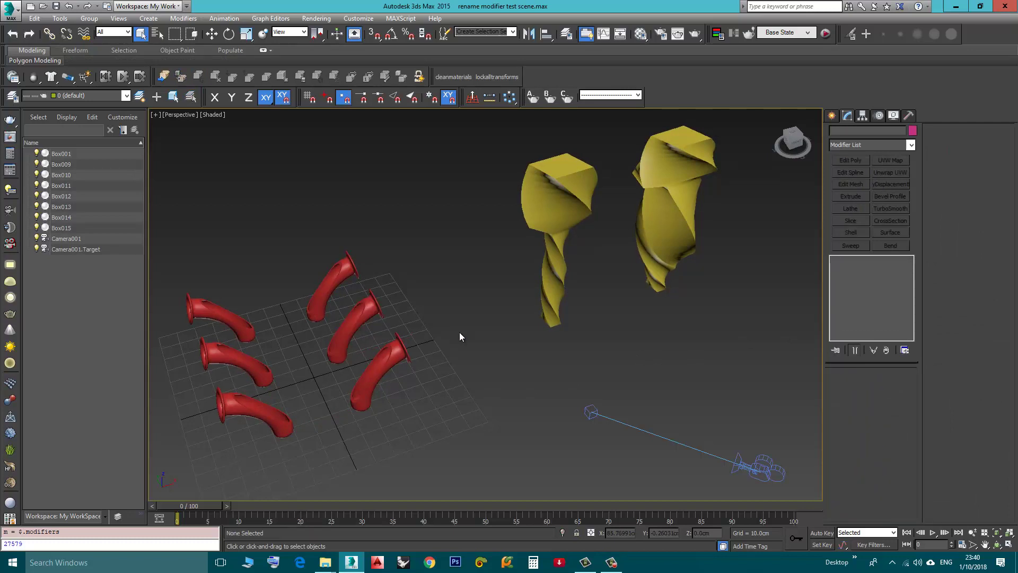
left_click(328, 289)
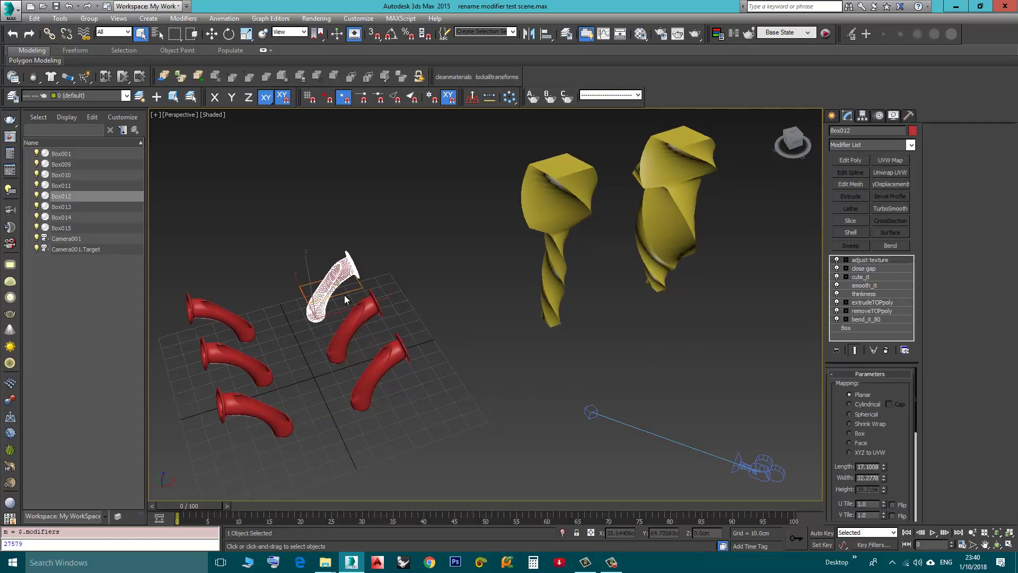
left_click(556, 217)
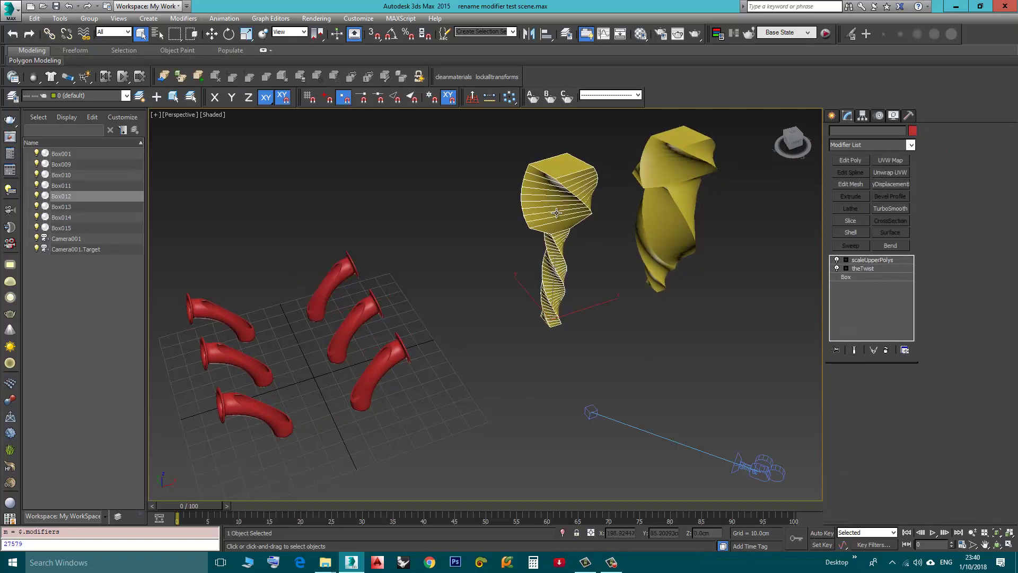
left_click(603, 351)
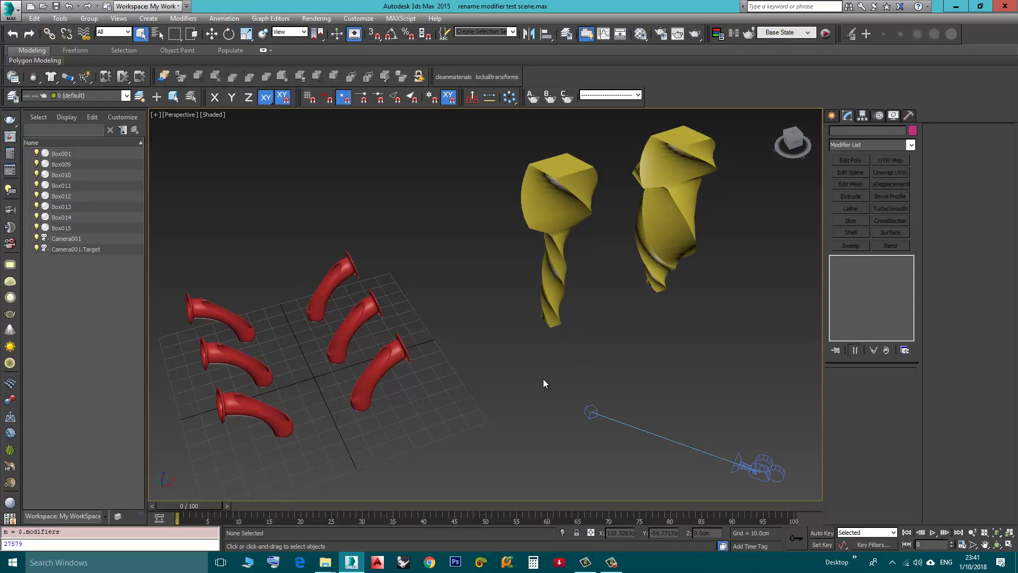
Step: Check Box001, box-select the tubes and yellow boxes, check Box011, then deselect everything
left_click(389, 356)
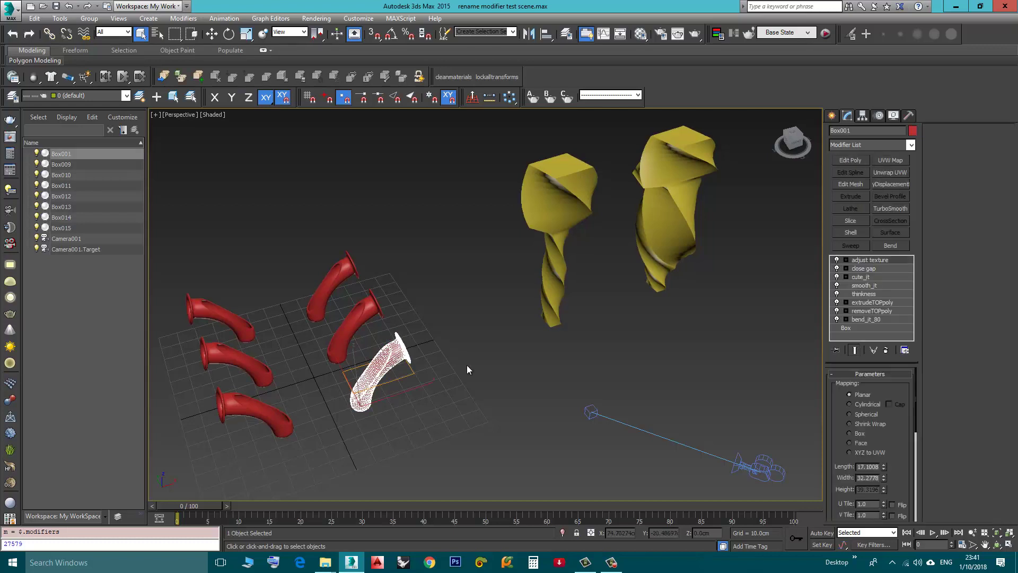
left_click(513, 381)
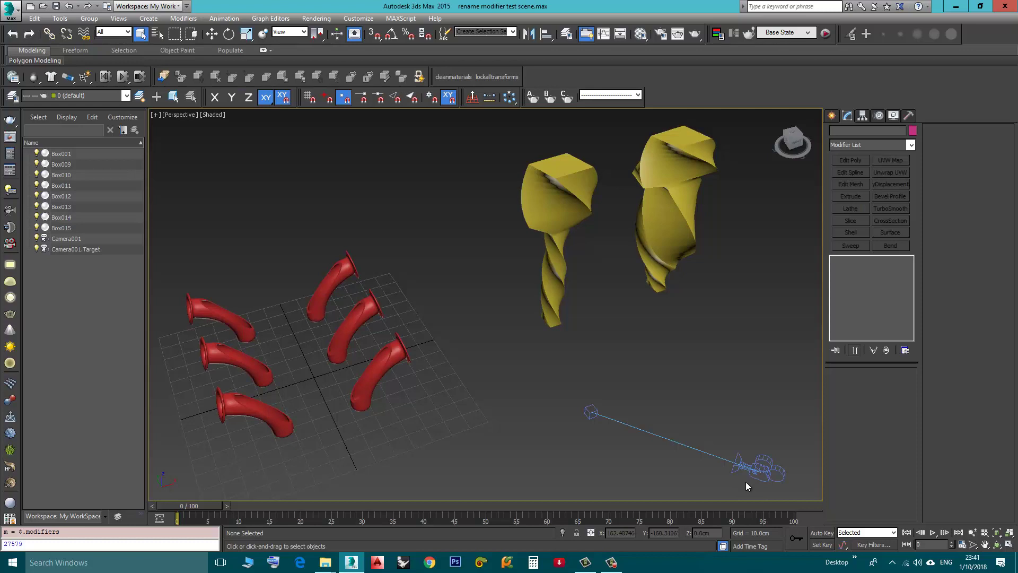
left_click_drag(749, 484, 272, 237)
left_click(409, 255)
left_click(362, 313)
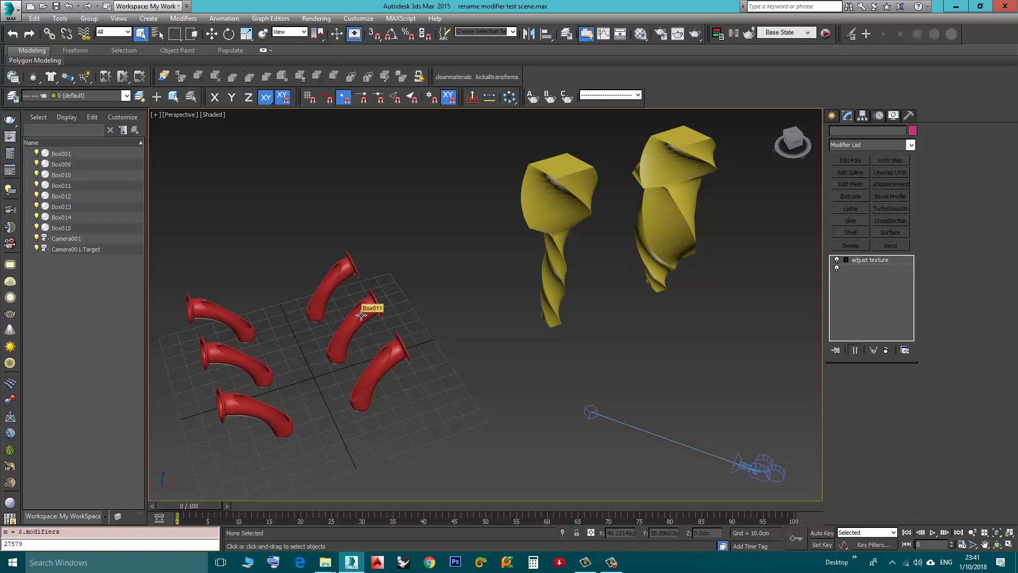
left_click(445, 322)
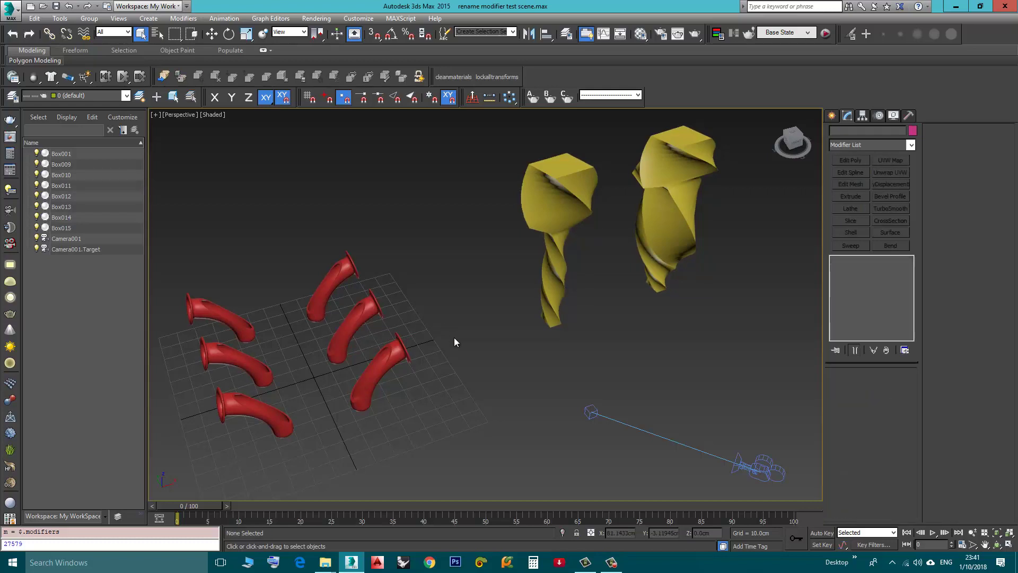
left_click(554, 232)
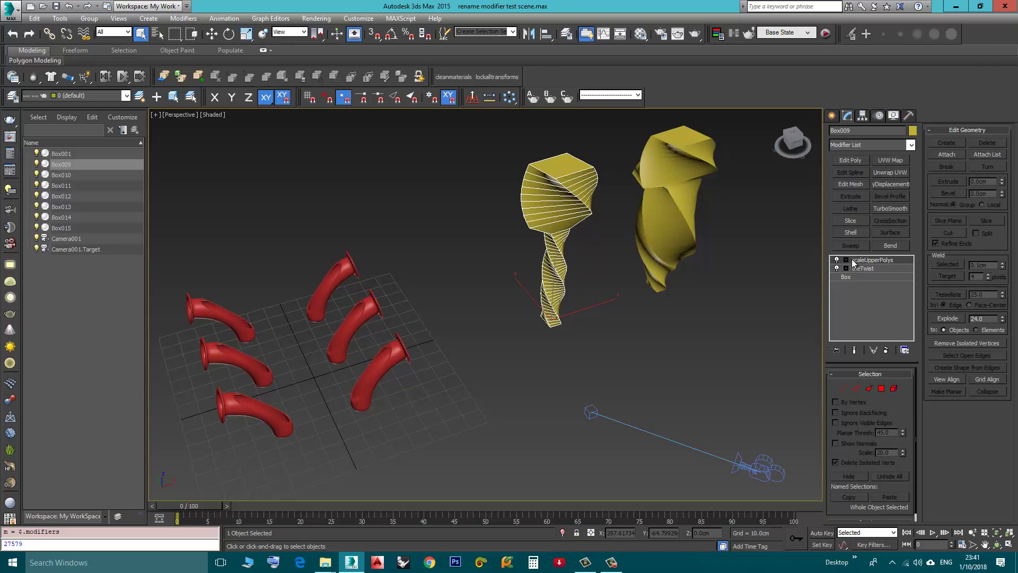
left_click(369, 322)
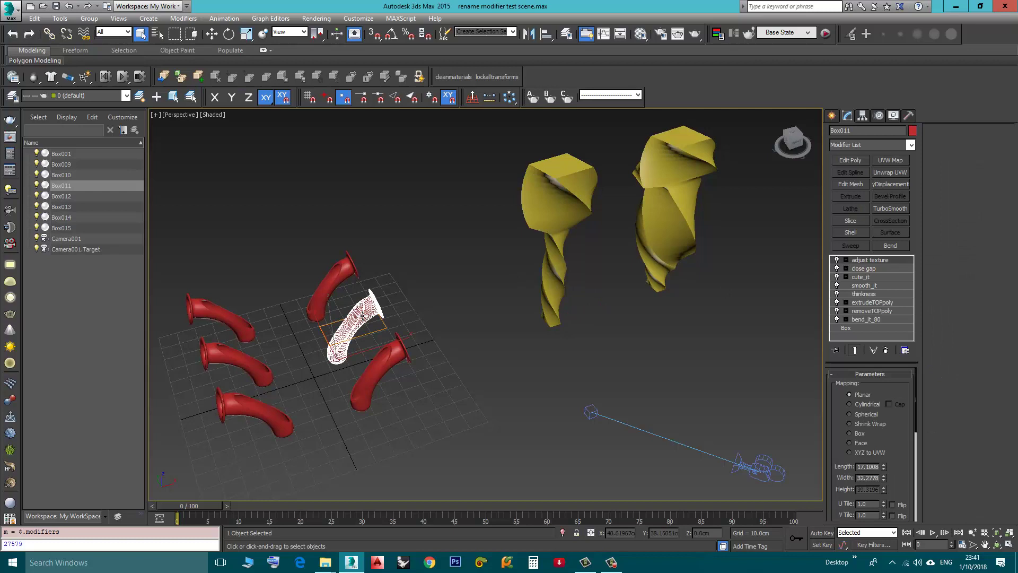
left_click(874, 270)
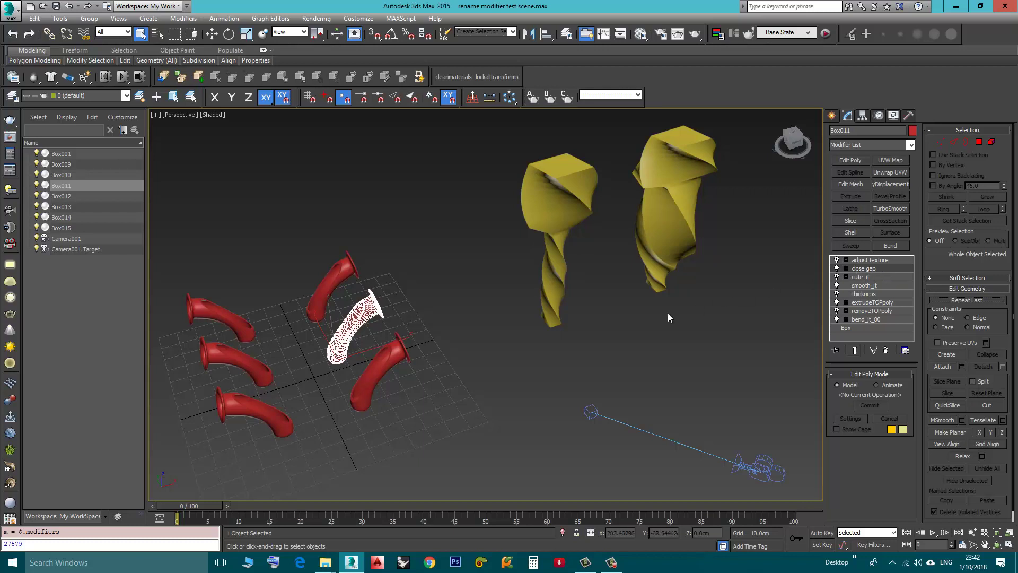
left_click(545, 359)
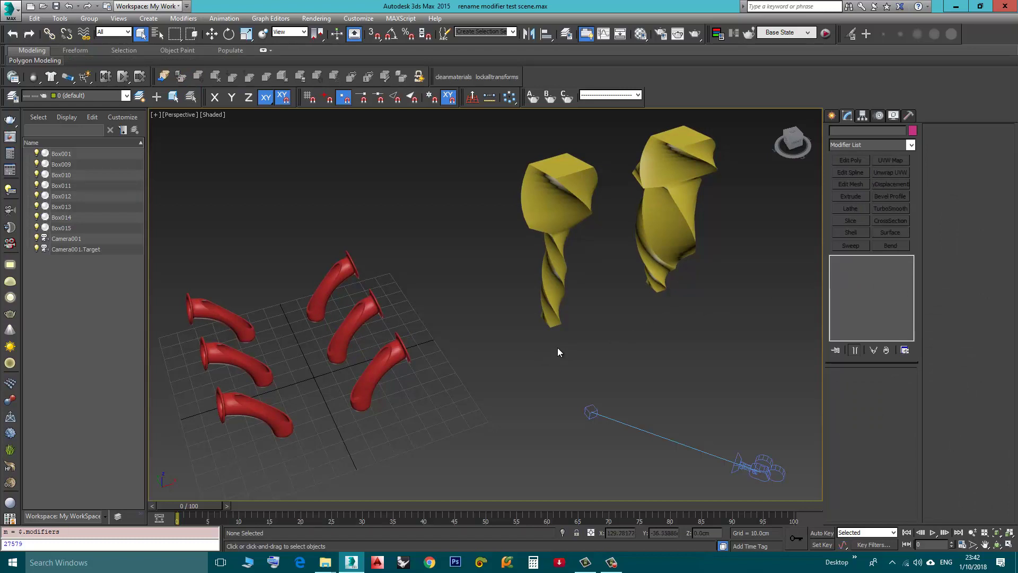
Step: Open the MAXScript utility's Run Script, locate rename_modifiers.mcr in my_scripts, and cancel without running it
left_click(909, 116)
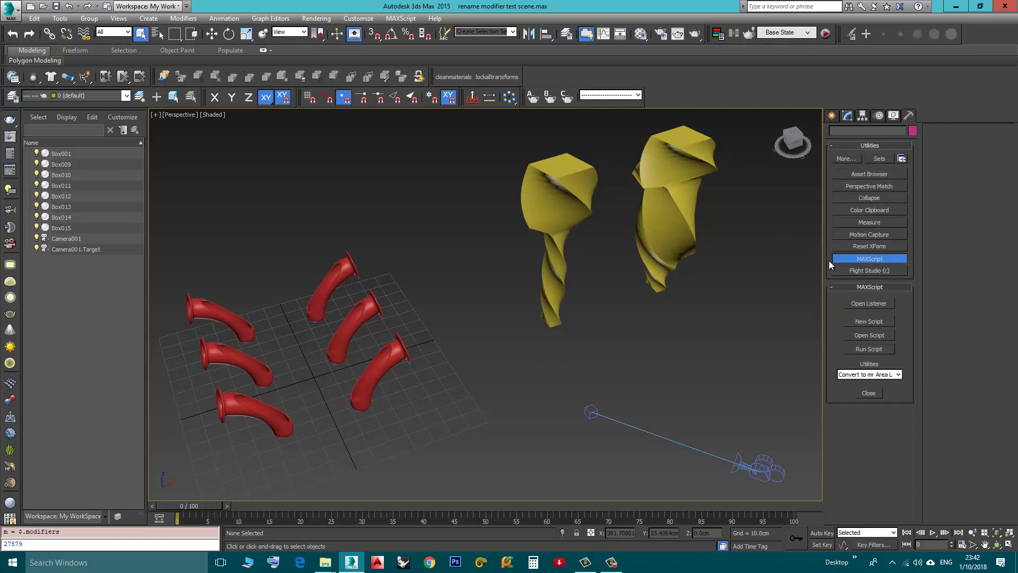
left_click(858, 350)
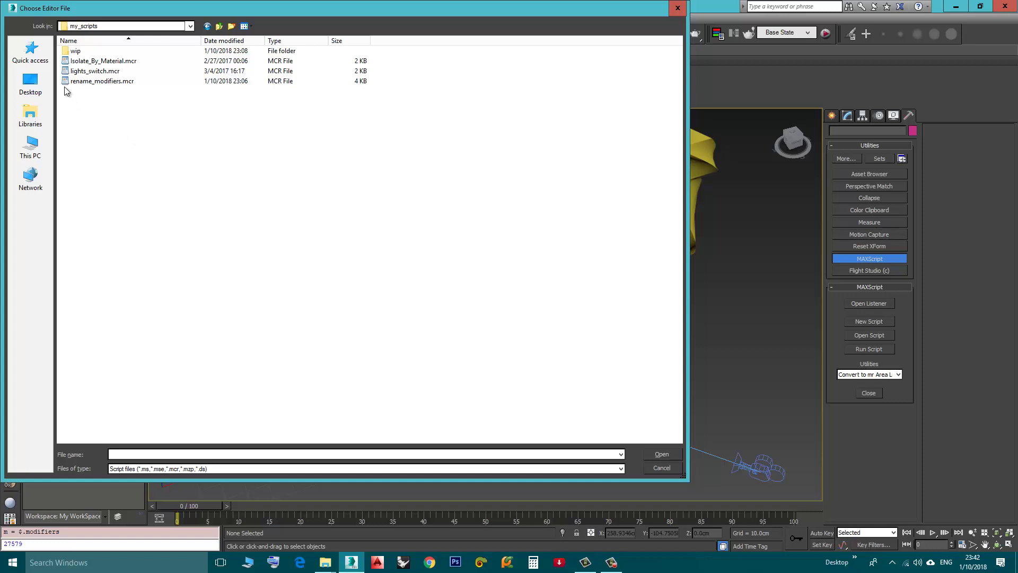
left_click(85, 81)
left_click(87, 93)
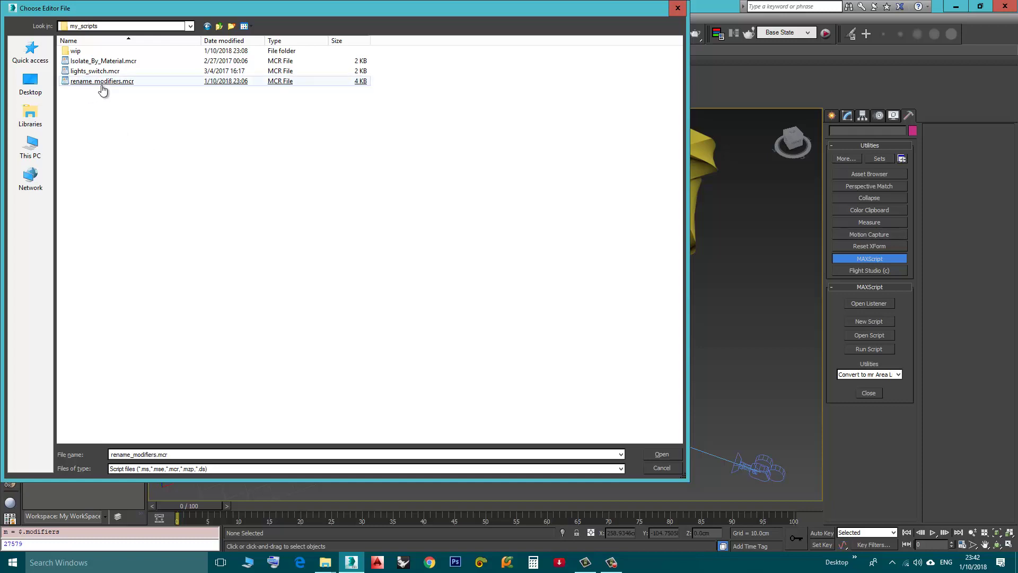
left_click(105, 83)
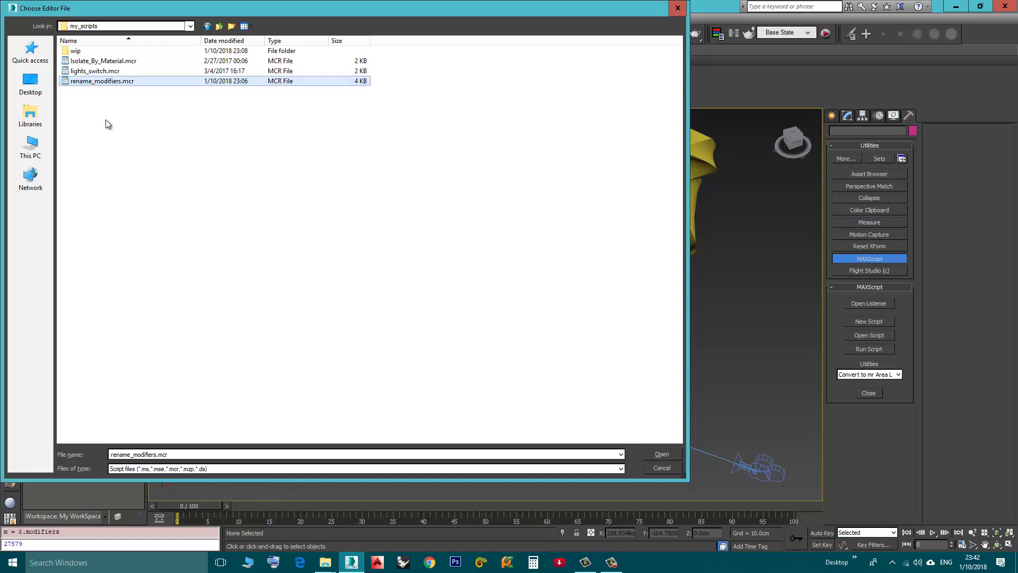
left_click(677, 8)
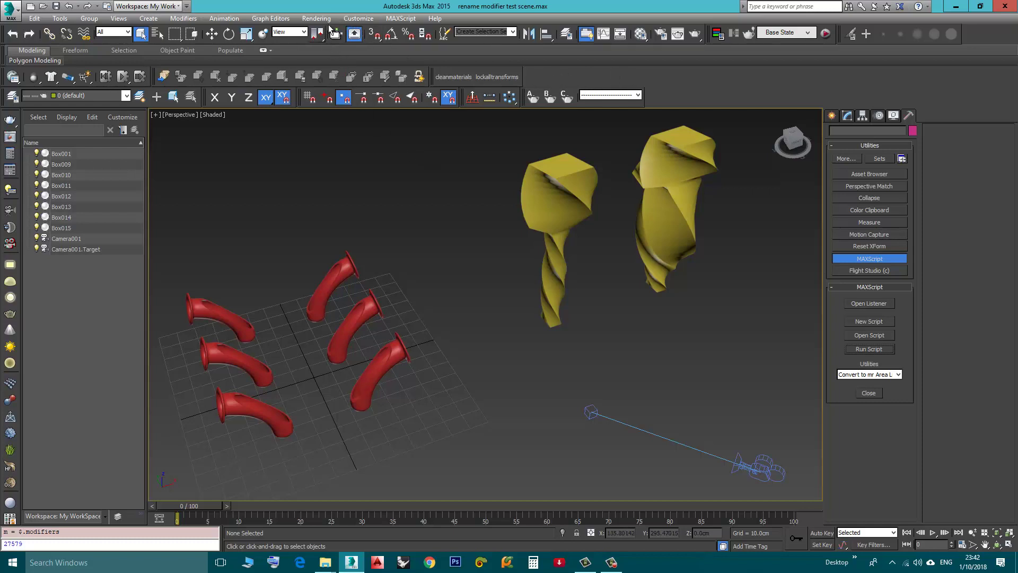
Step: In Customize User Interface's Toolbars tab, add a new toolbar named 'Rename Modifiers'
left_click(355, 19)
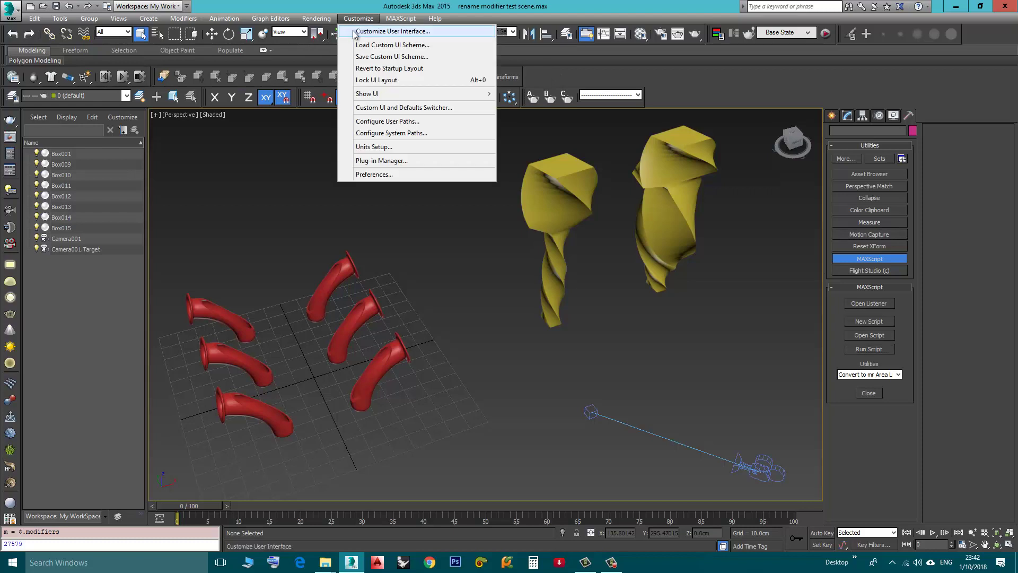
left_click(393, 32)
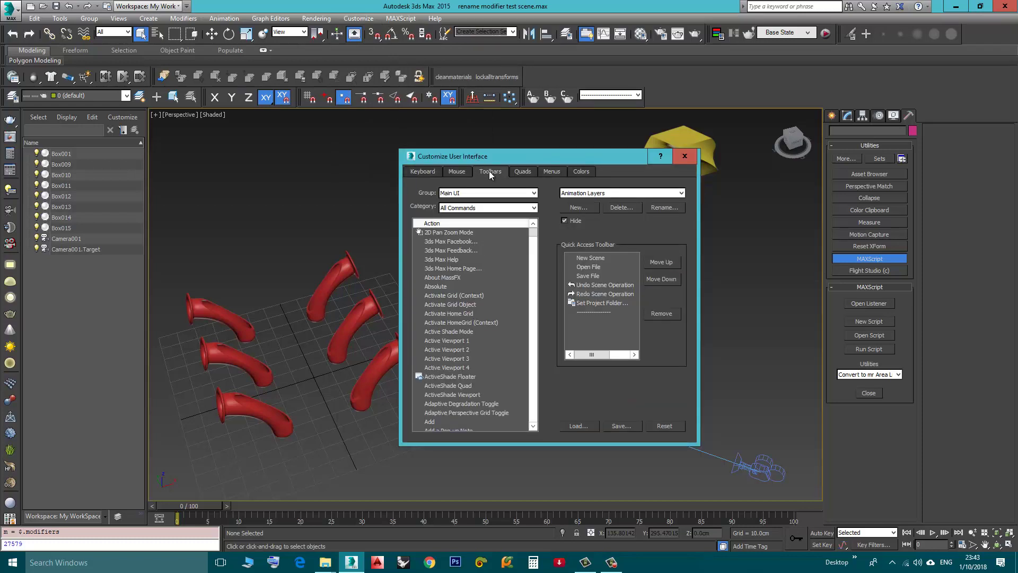
left_click(584, 208)
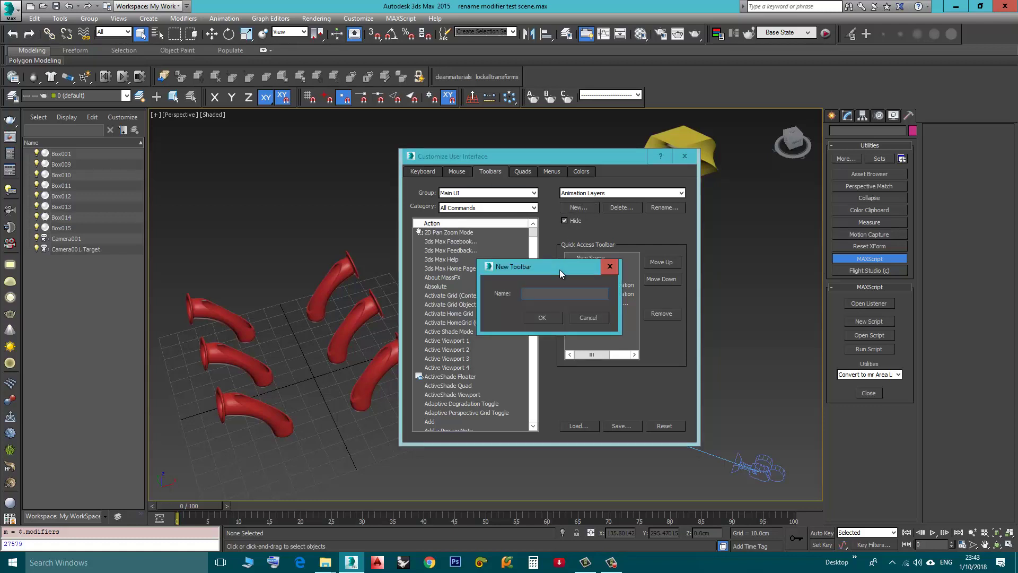
left_click_drag(559, 269, 278, 202)
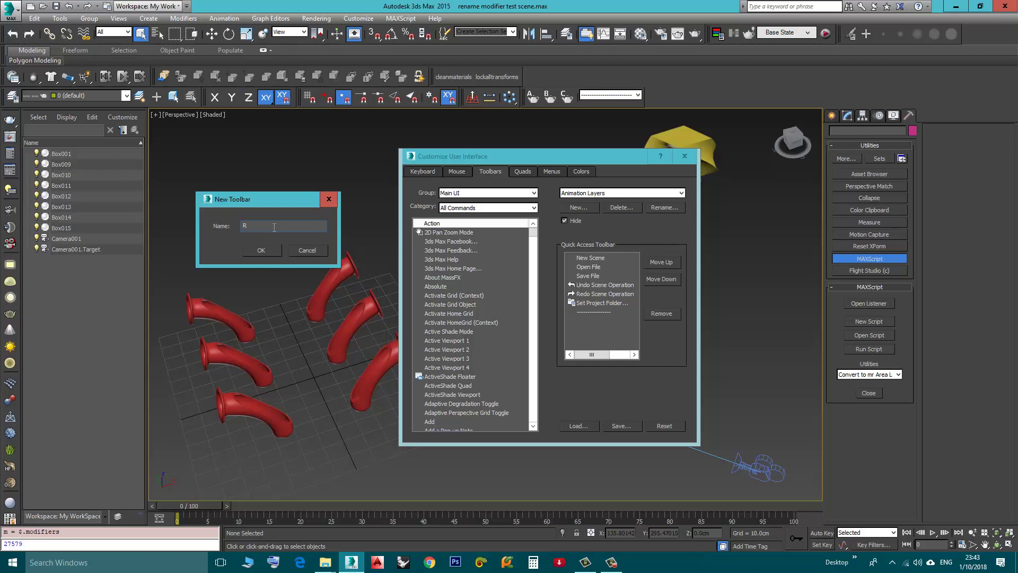
type("ame Modifiers")
left_click_drag(245, 200, 252, 192)
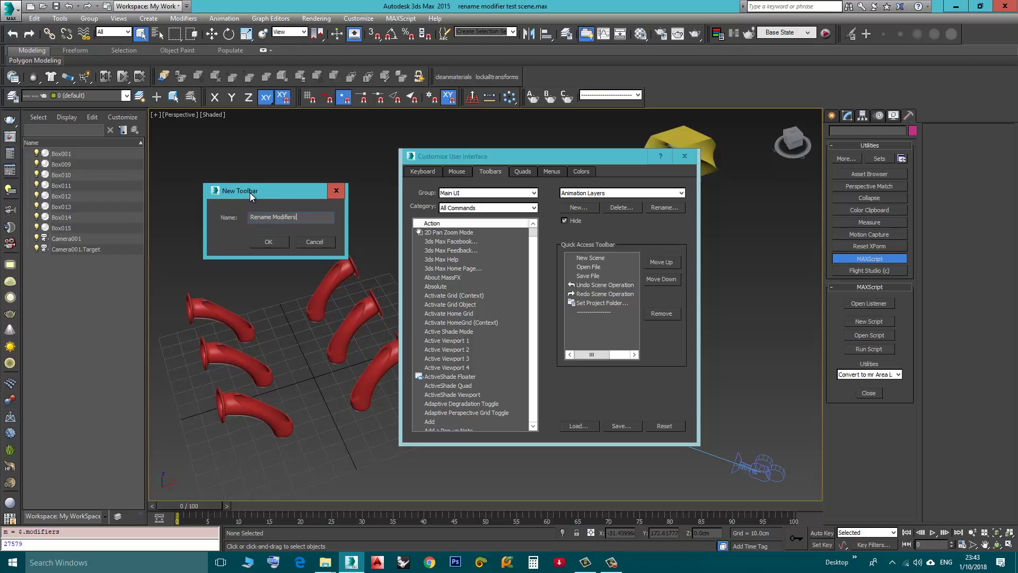
left_click(267, 242)
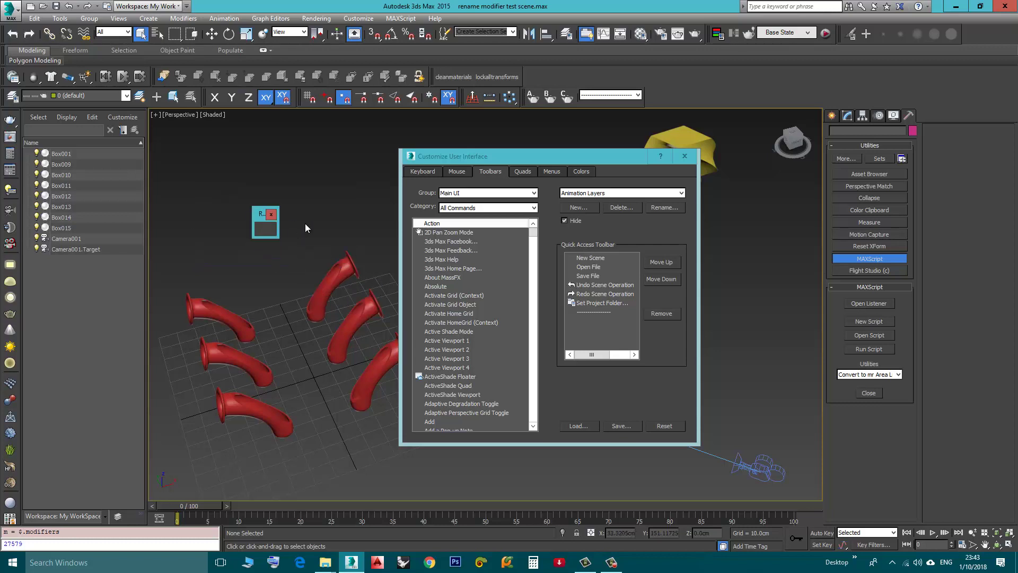
Step: Switch the category to MiRi-tools and drag appendModifiersName and resetModifiersName onto the Rename Modifiers toolbar
left_click(489, 208)
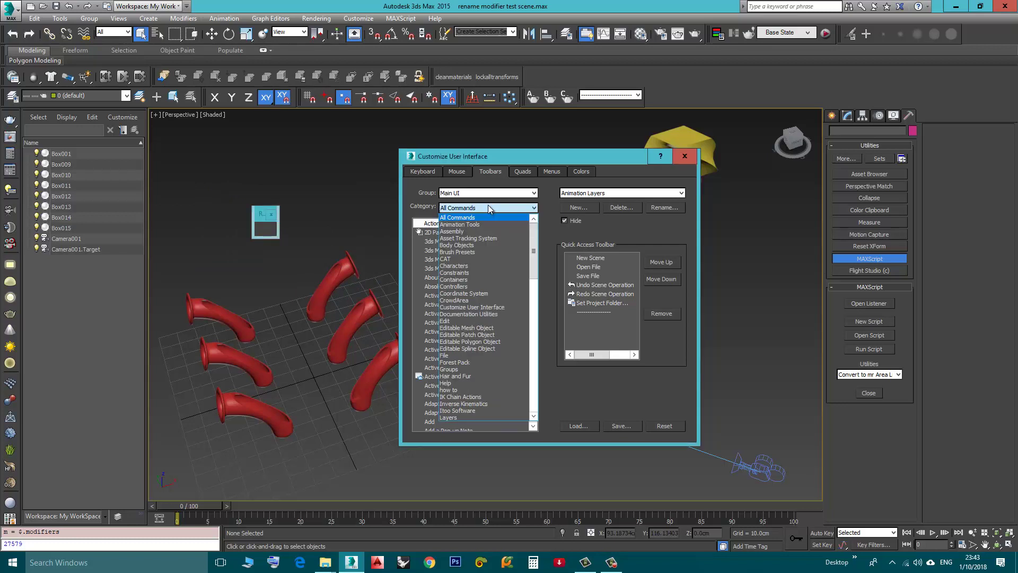
left_click_drag(533, 256, 529, 287)
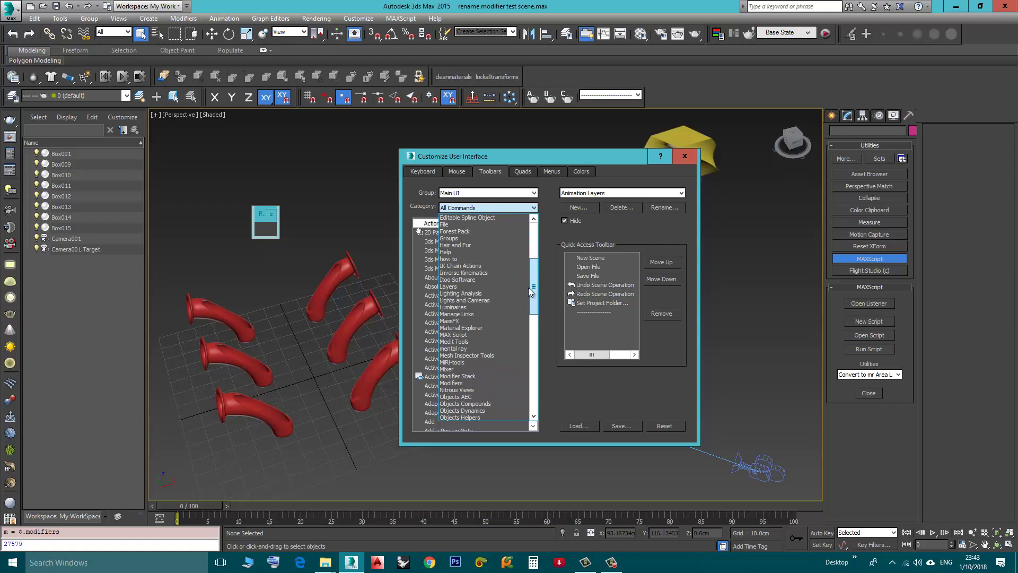
left_click(451, 363)
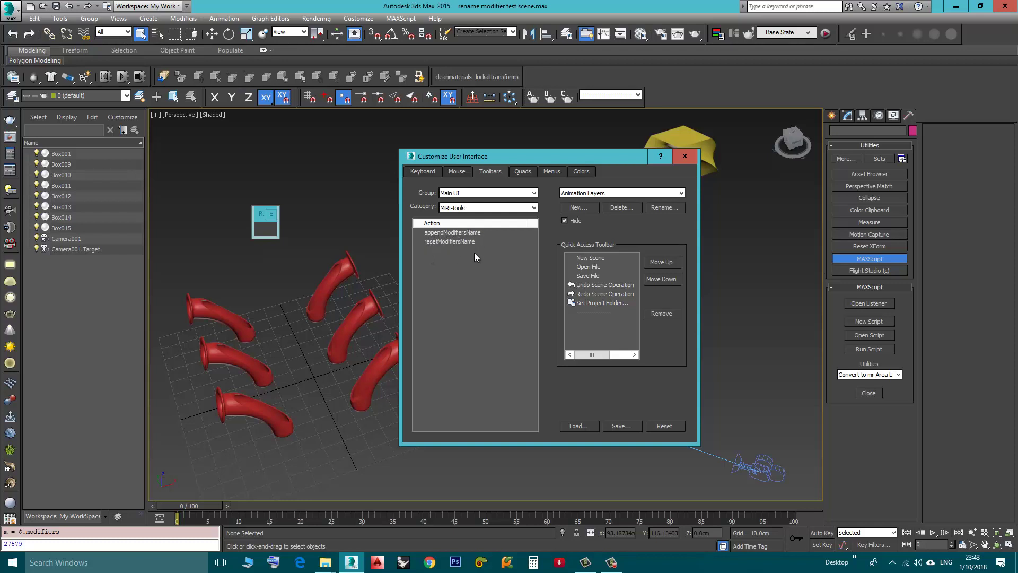
left_click_drag(444, 232, 260, 232)
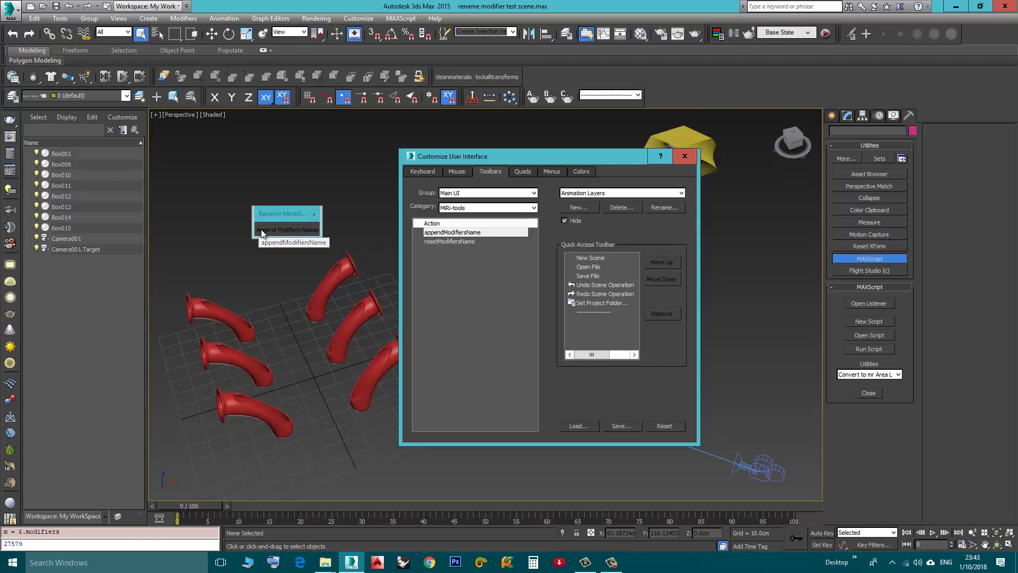
left_click(440, 242)
left_click_drag(450, 243, 292, 195)
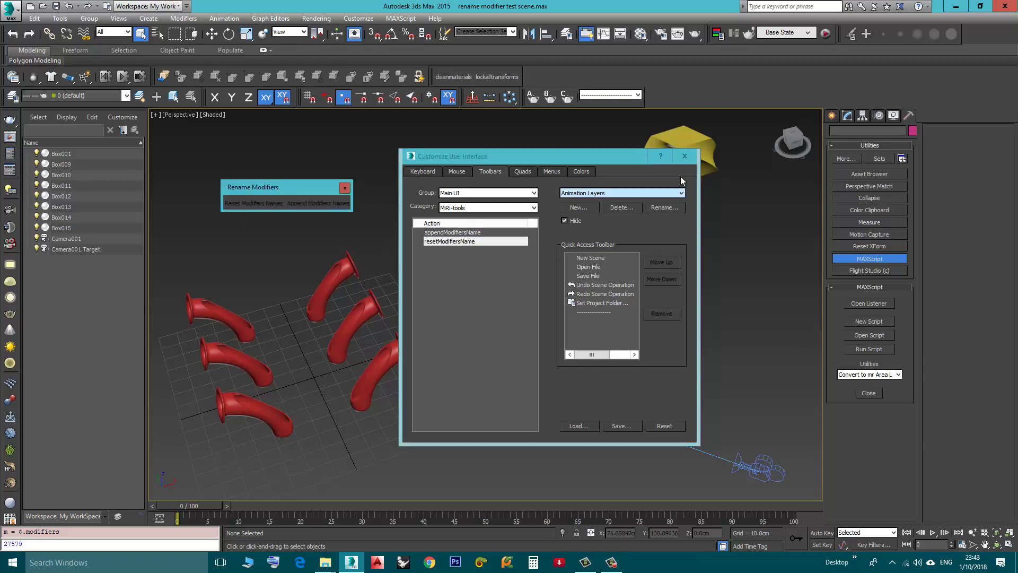
Step: Close Customize User Interface and dock the Rename Modifiers toolbar in the main toolbar beside lockalltransforms
left_click(684, 156)
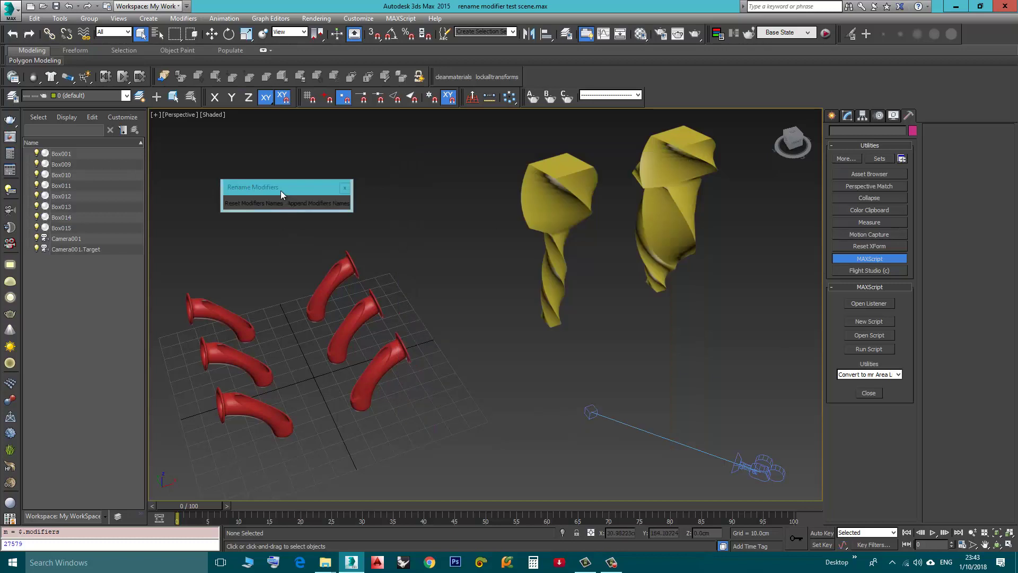
left_click_drag(282, 190, 584, 77)
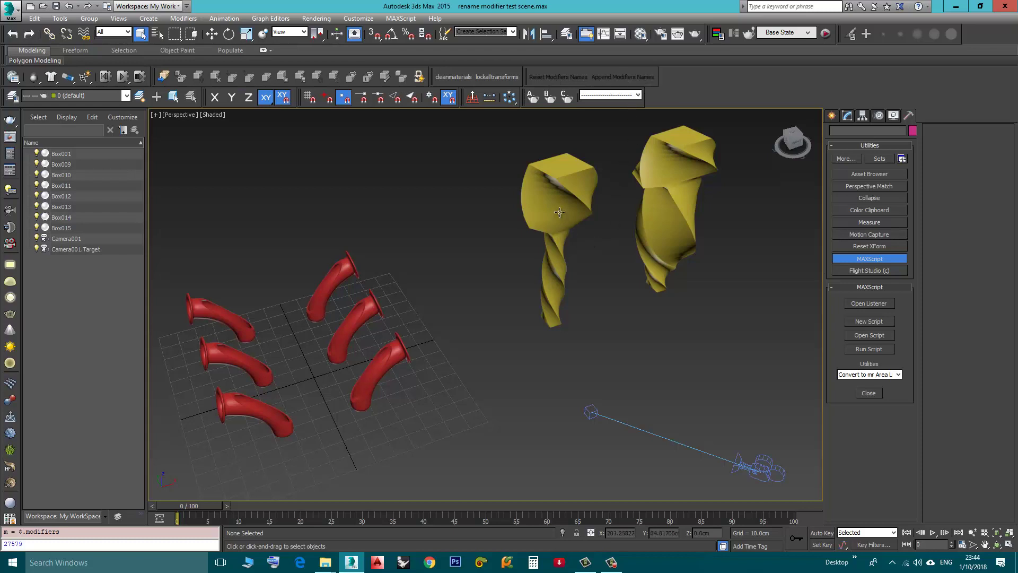
left_click(832, 115)
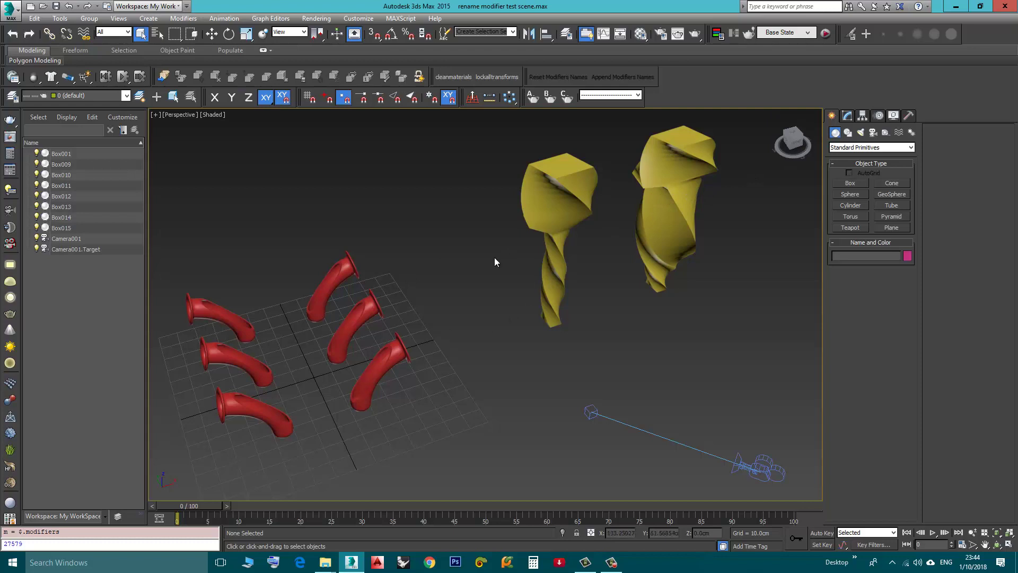
Step: Select the right yellow box Box010 and show its makeitFat, scaleUpperPolys and theTwist modifiers
scroll(455, 321, "down", 2)
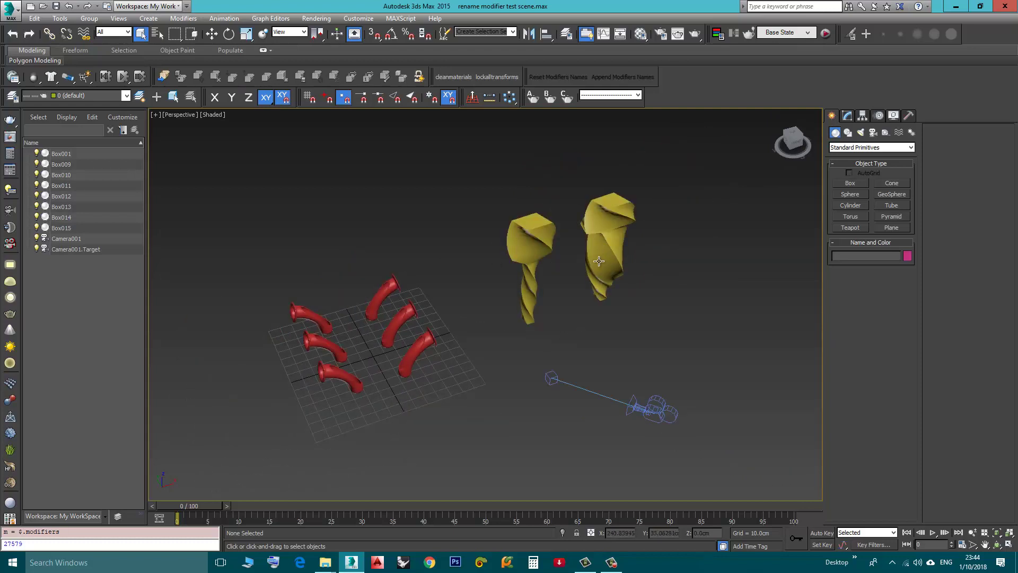
scroll(568, 253, "up", 1)
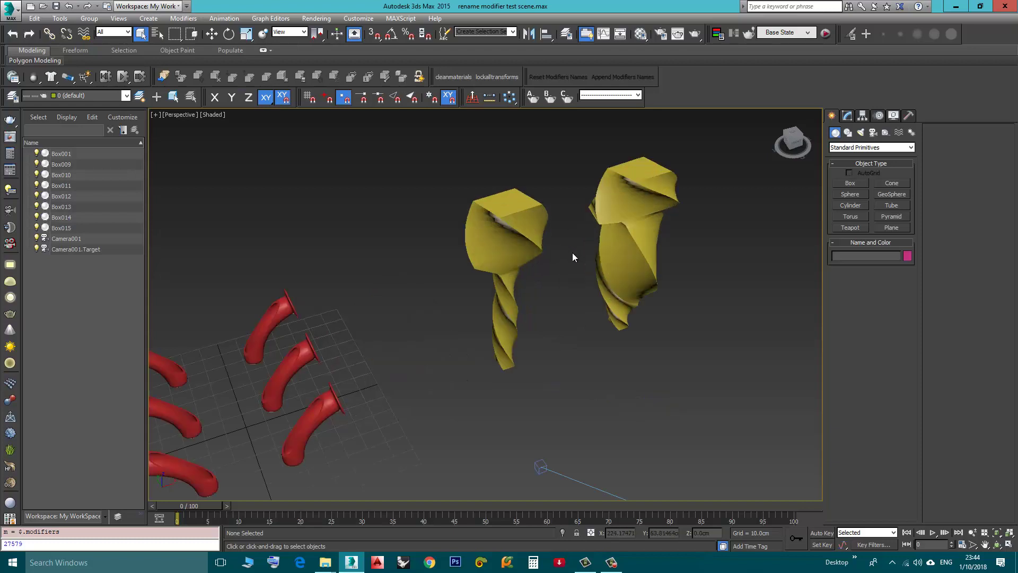
scroll(602, 251, "up", 1)
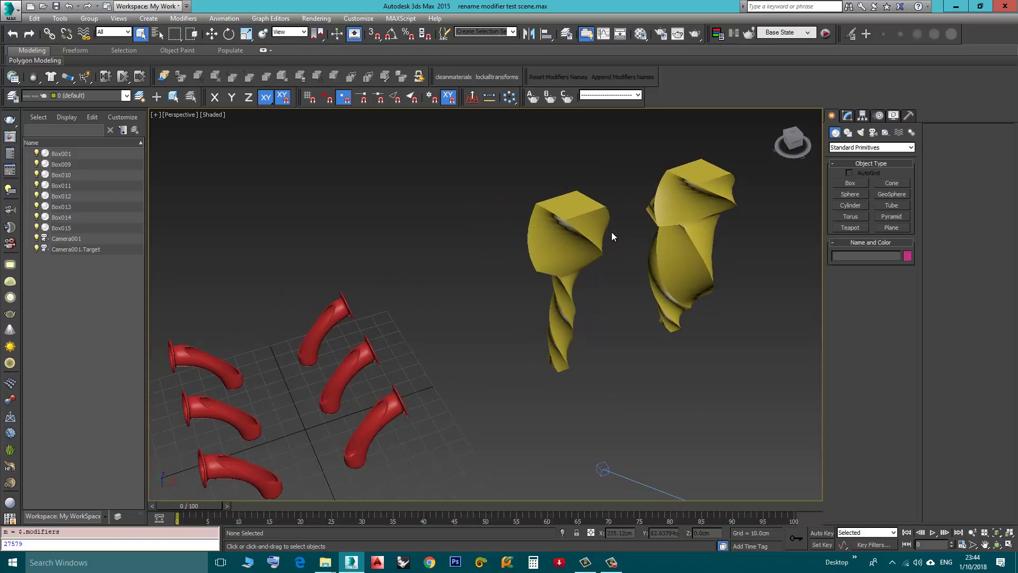
scroll(615, 238, "down", 2)
left_click(630, 257)
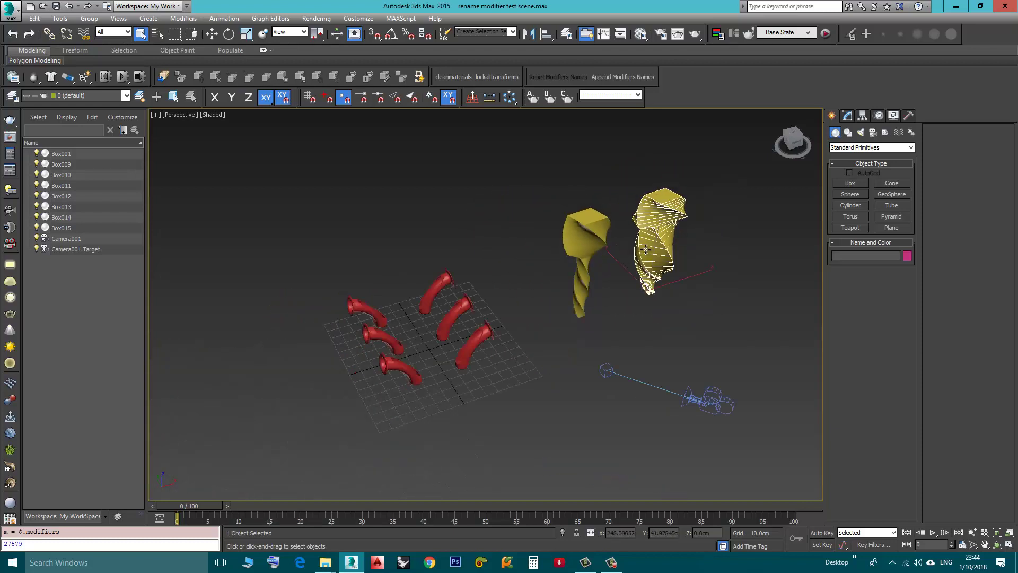
left_click(847, 116)
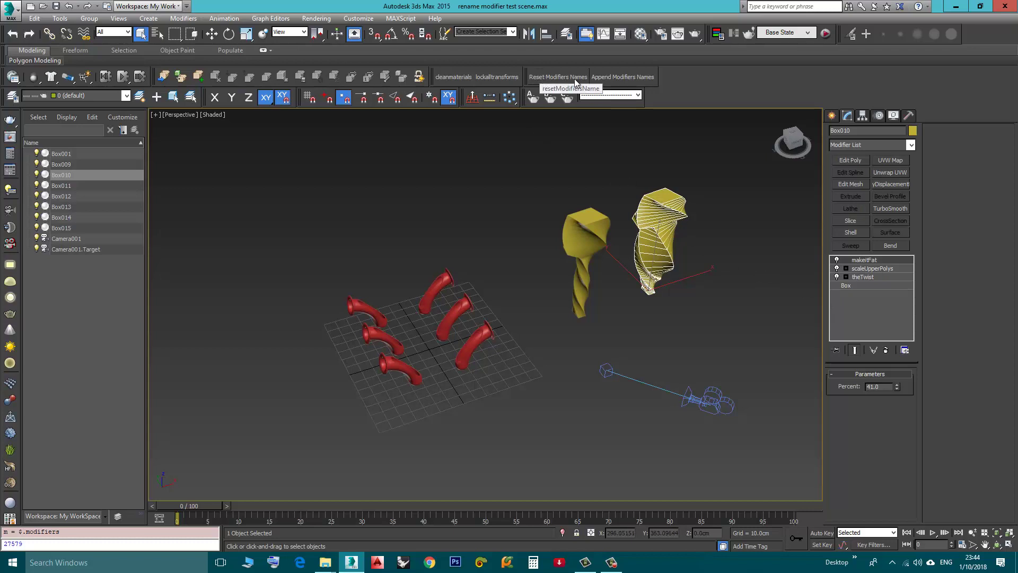
Step: Reset Box010's modifier names to Spherify, Edit_Mesh and Twist, then select the left box Box009
left_click(557, 81)
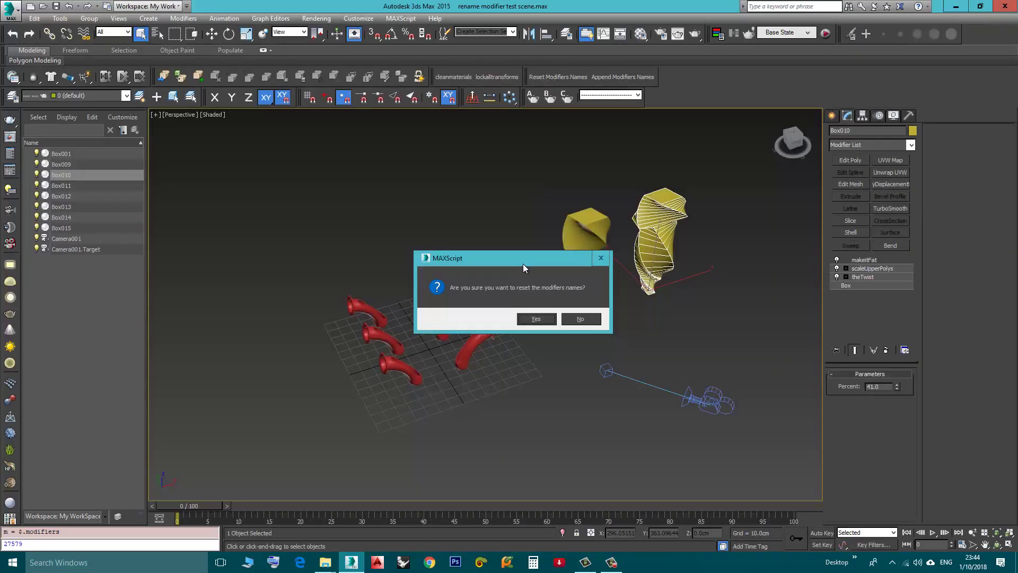
left_click_drag(523, 263, 474, 173)
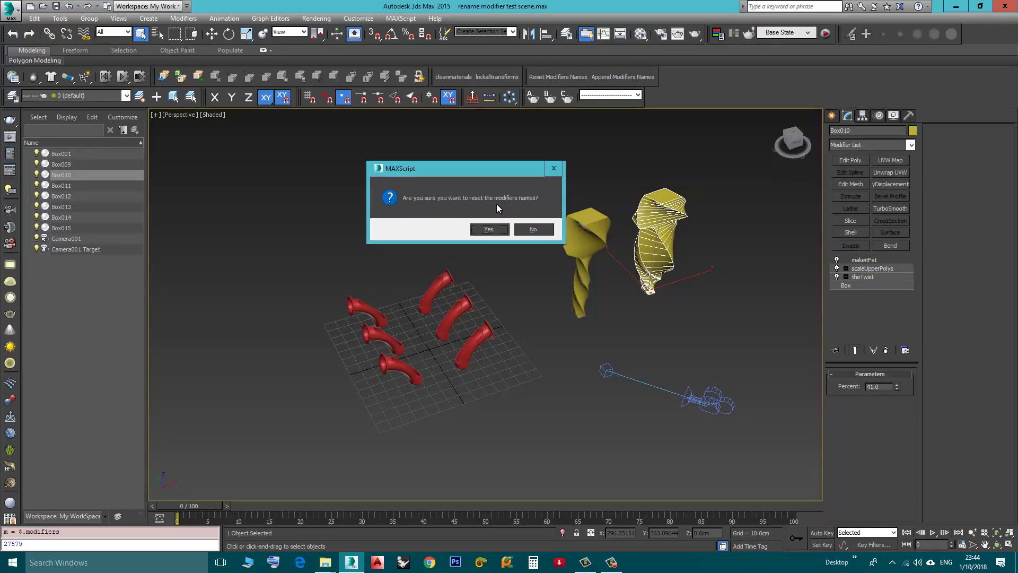
left_click(484, 230)
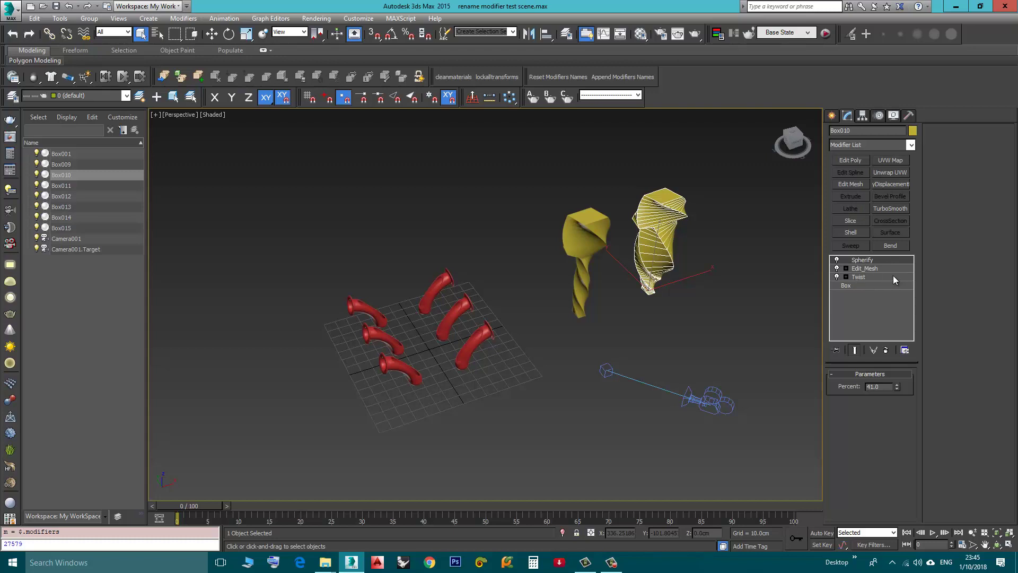
left_click(577, 236)
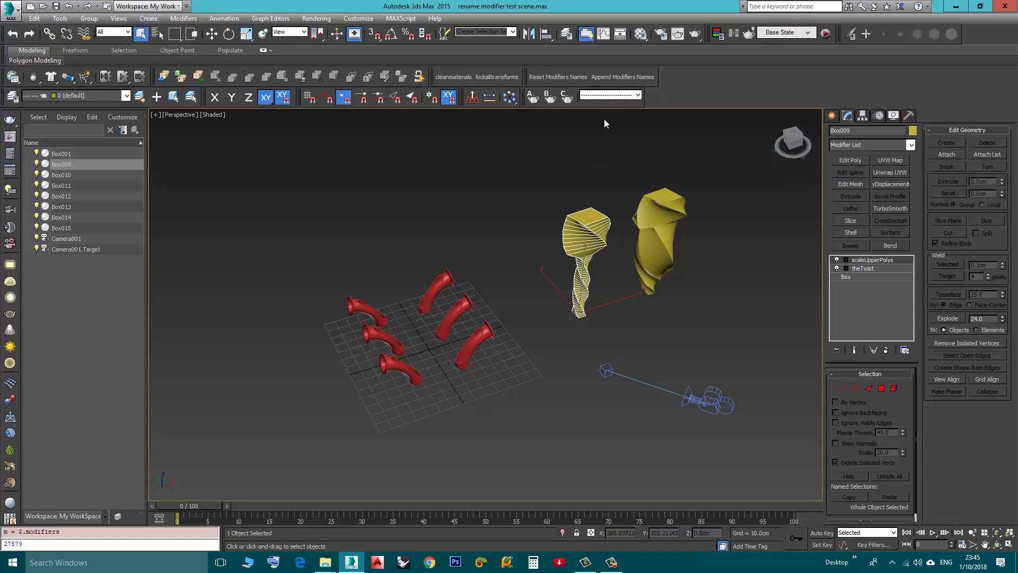
Step: Append type names to Box009's modifiers, giving Edit_Mesh: scaleUpperPolys and Twist: theTwist, then deselect
left_click(619, 78)
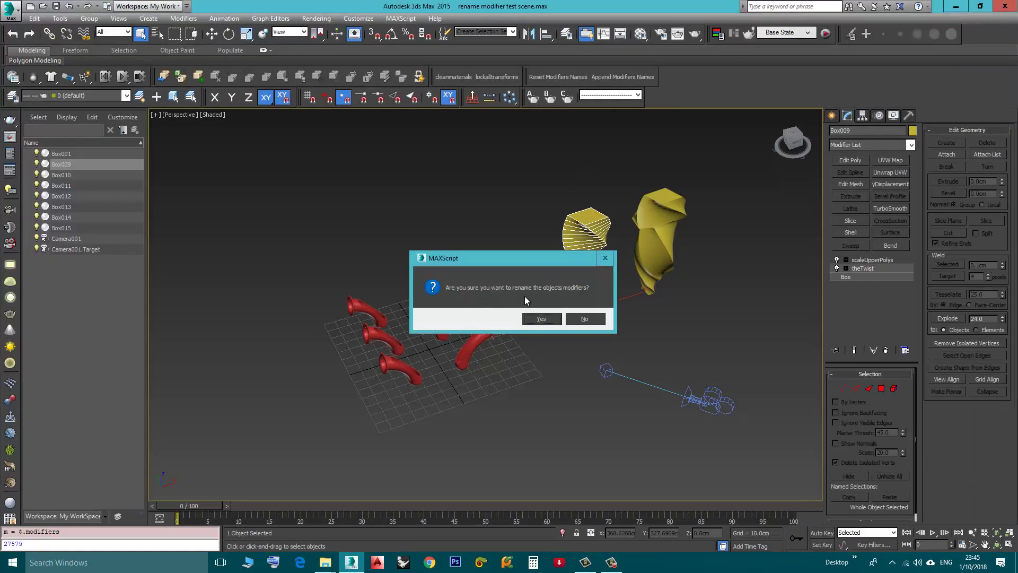
left_click(538, 320)
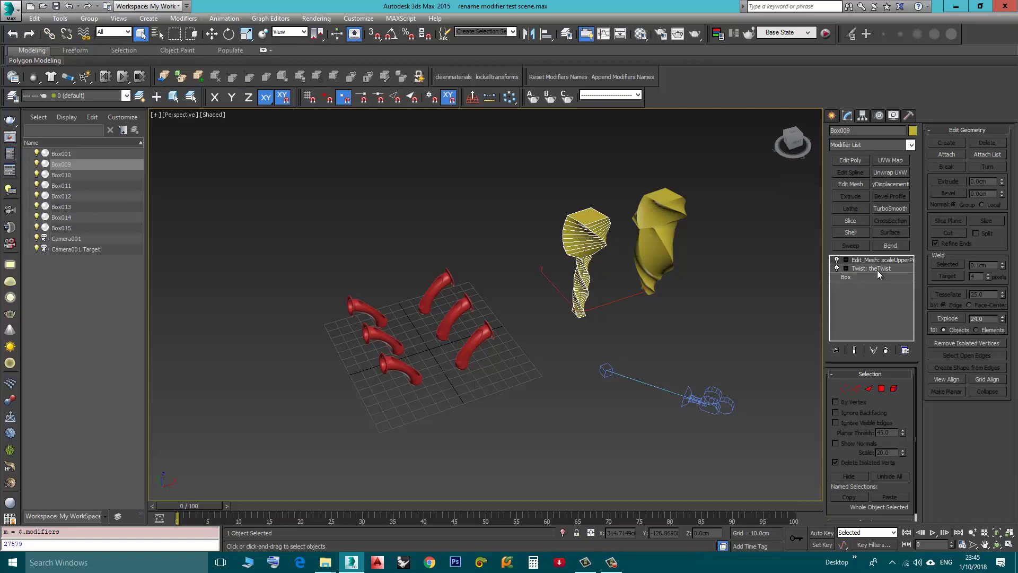
left_click(729, 316)
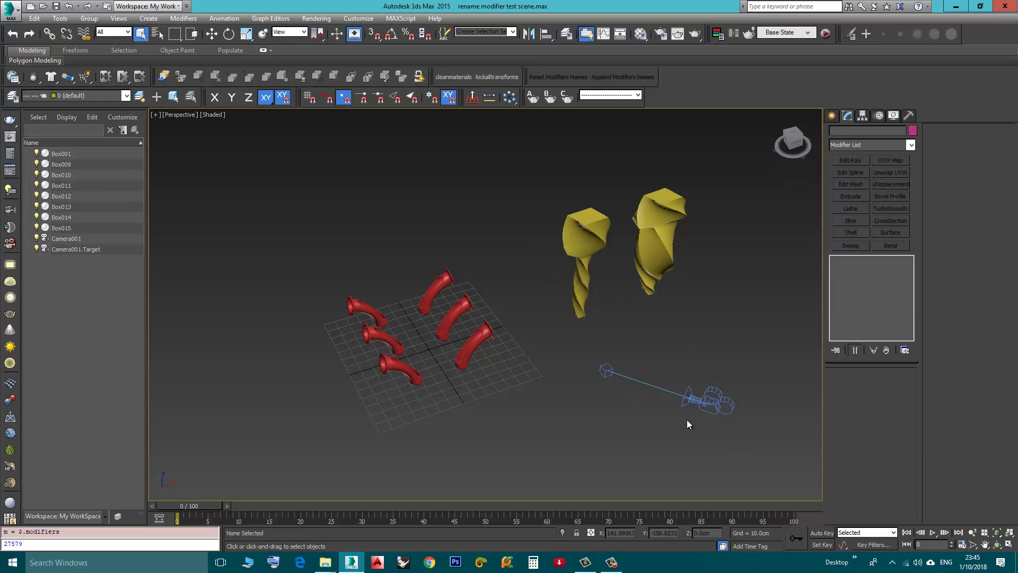
Step: On Camera001, prefix the adjustdistortion modifier with its type, then reset it to Camera Correction
left_click(714, 398)
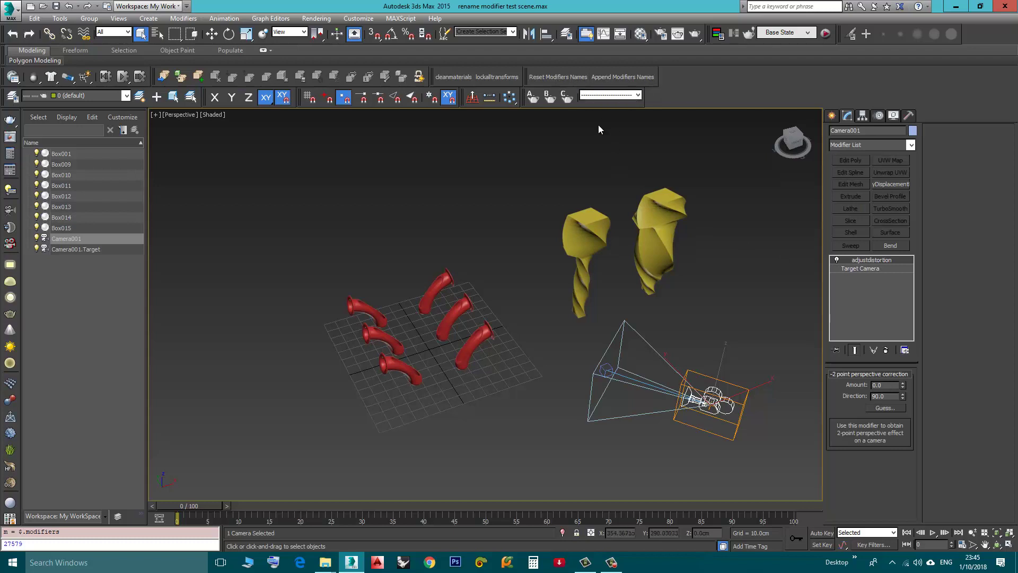
left_click(616, 77)
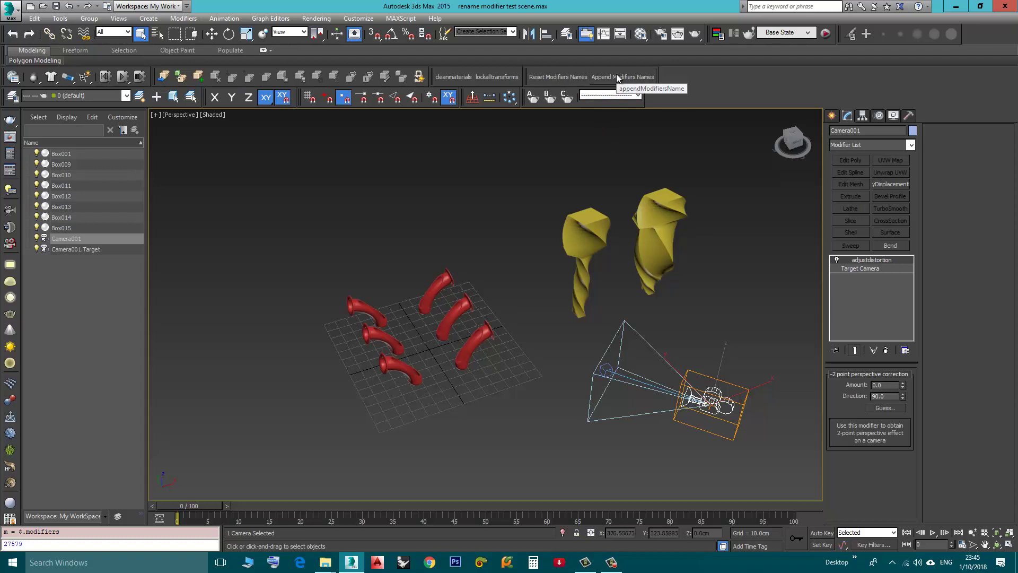
left_click(616, 75)
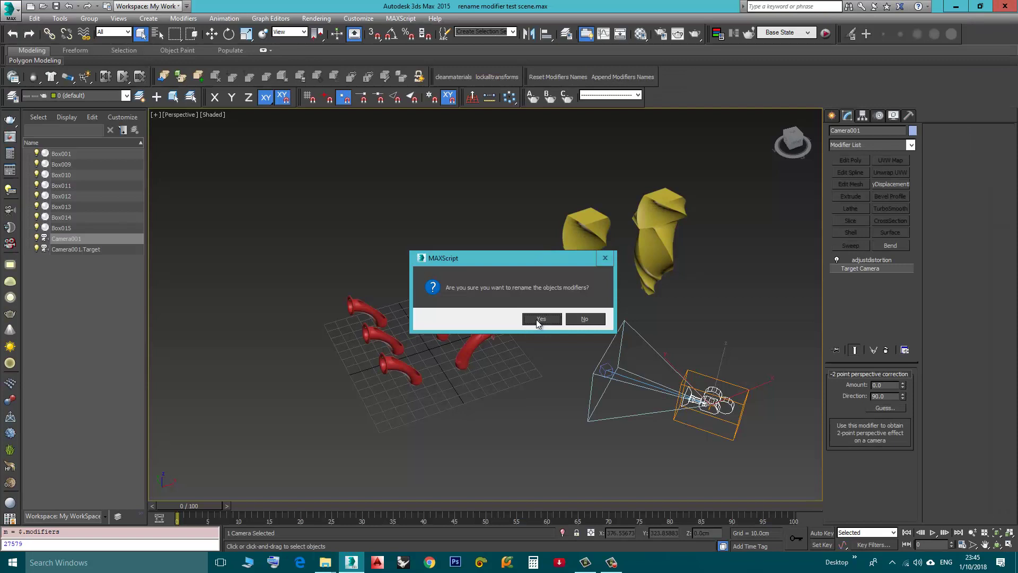
left_click(525, 317)
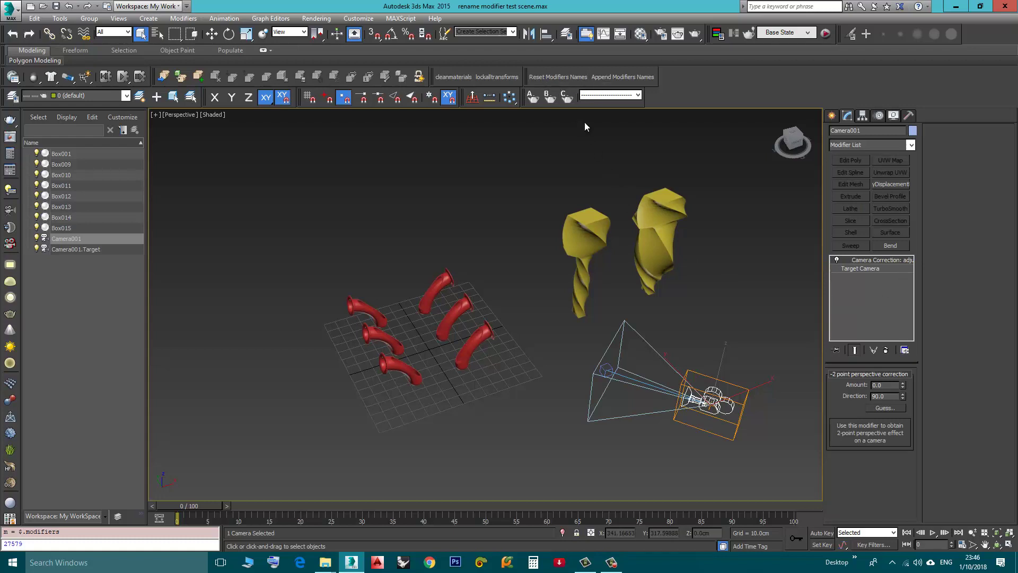
left_click(555, 76)
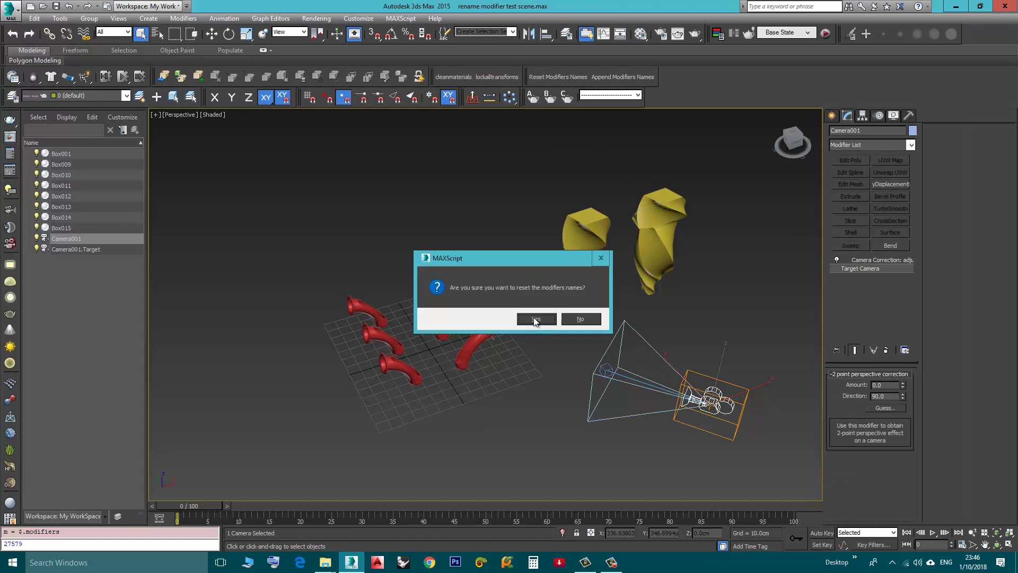
left_click(535, 319)
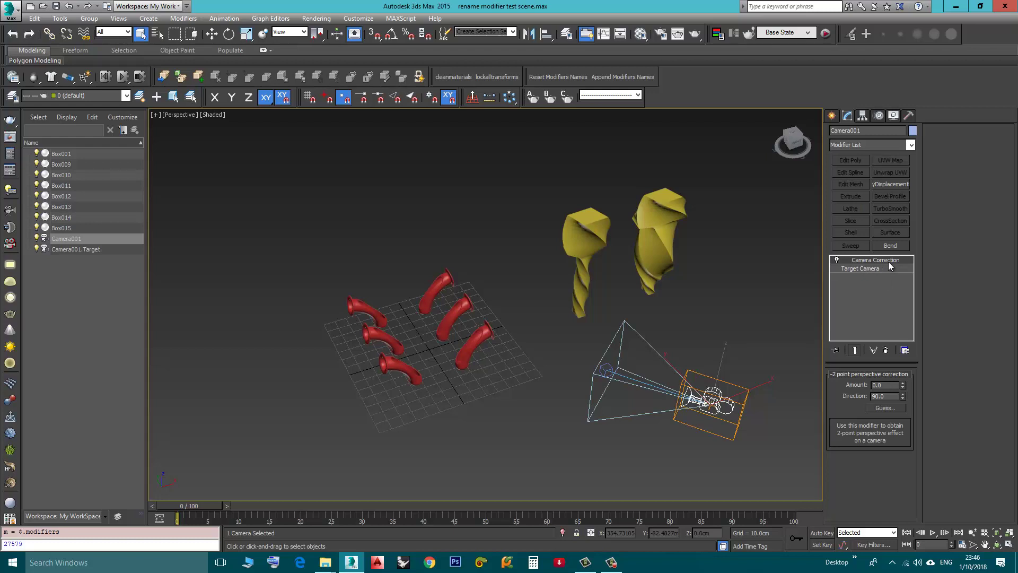
Step: Marquee-select the three right-hand bent tubes, Box001, Box011 and Box012
left_click(721, 306)
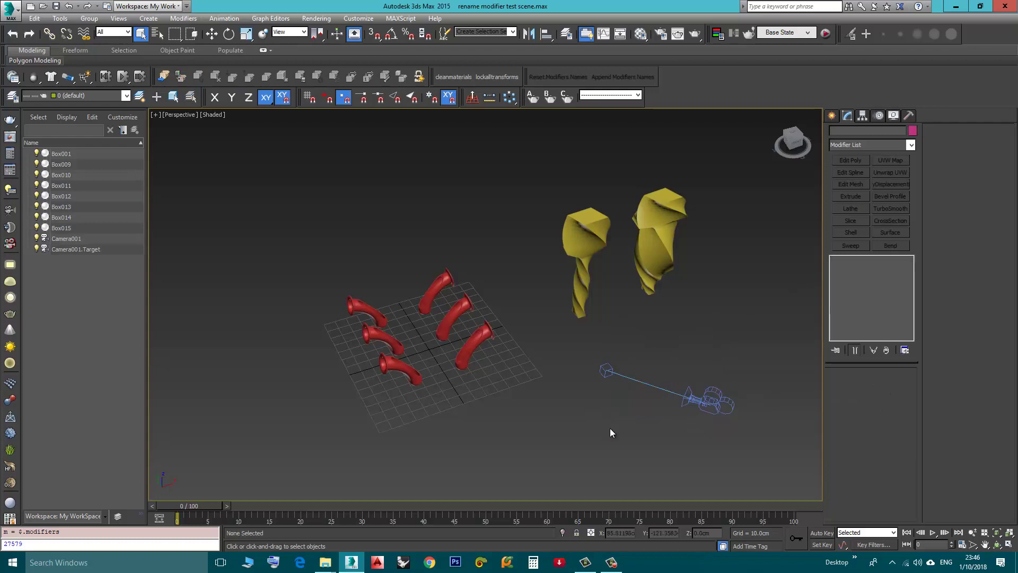
left_click(467, 342)
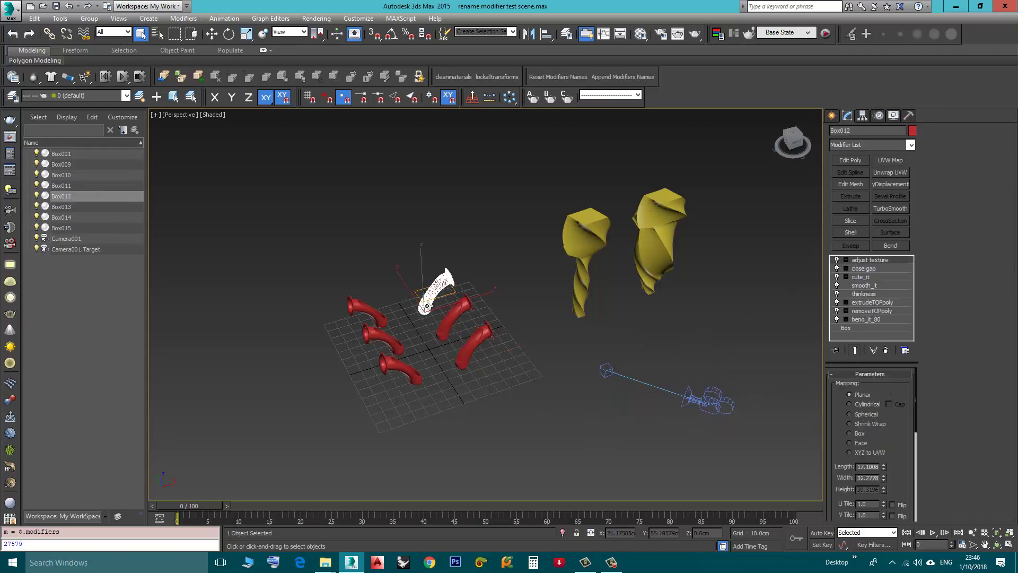
left_click(467, 351)
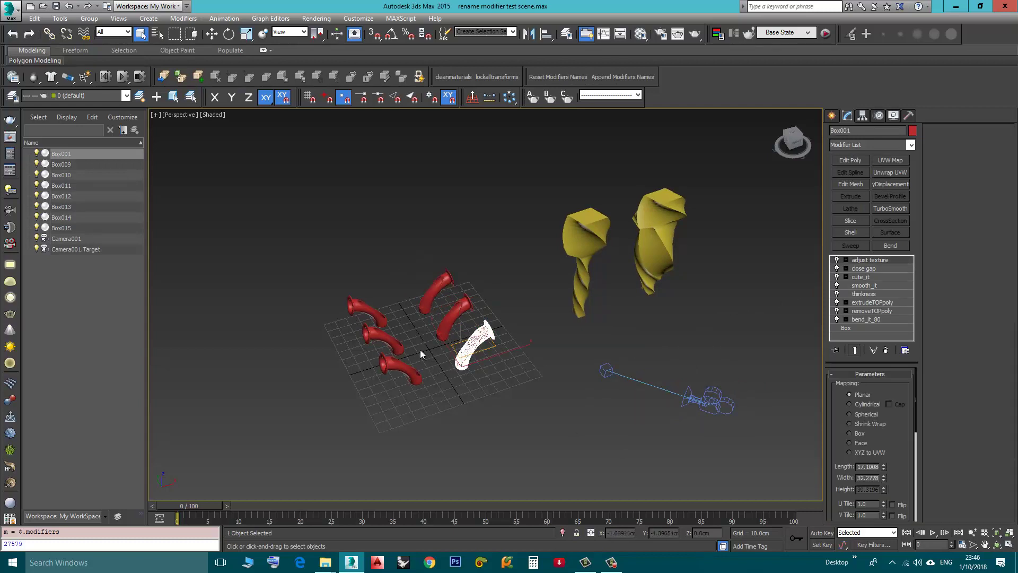
scroll(421, 348, "up", 3)
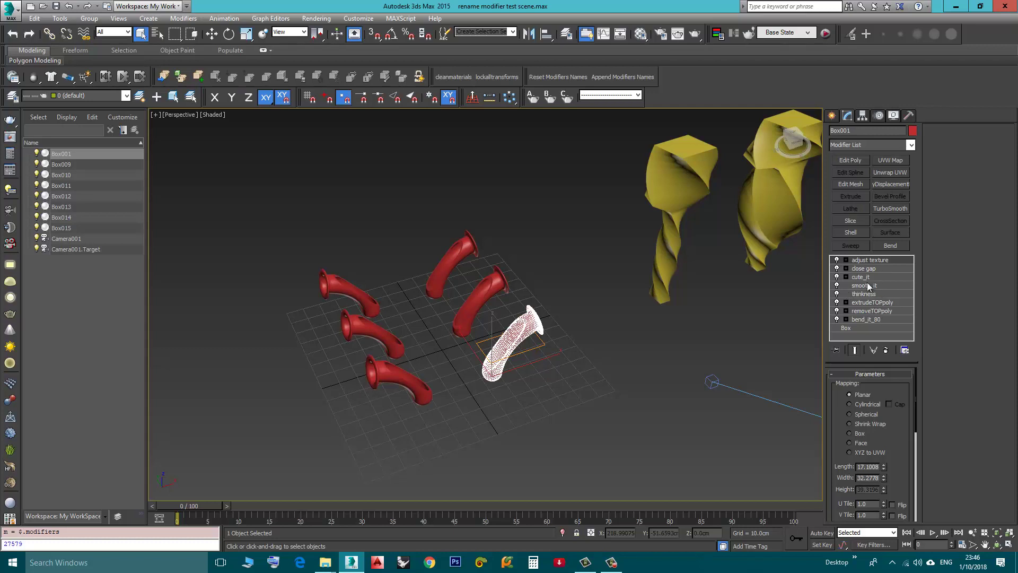
left_click(597, 420)
scroll(530, 345, "down", 3)
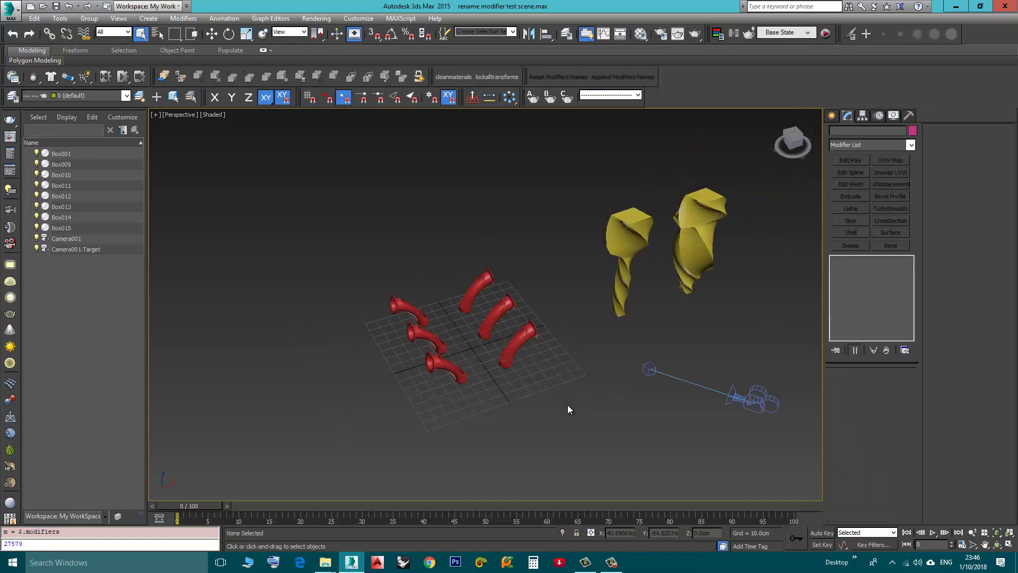
left_click_drag(403, 292, 361, 209)
scroll(453, 325, "up", 2)
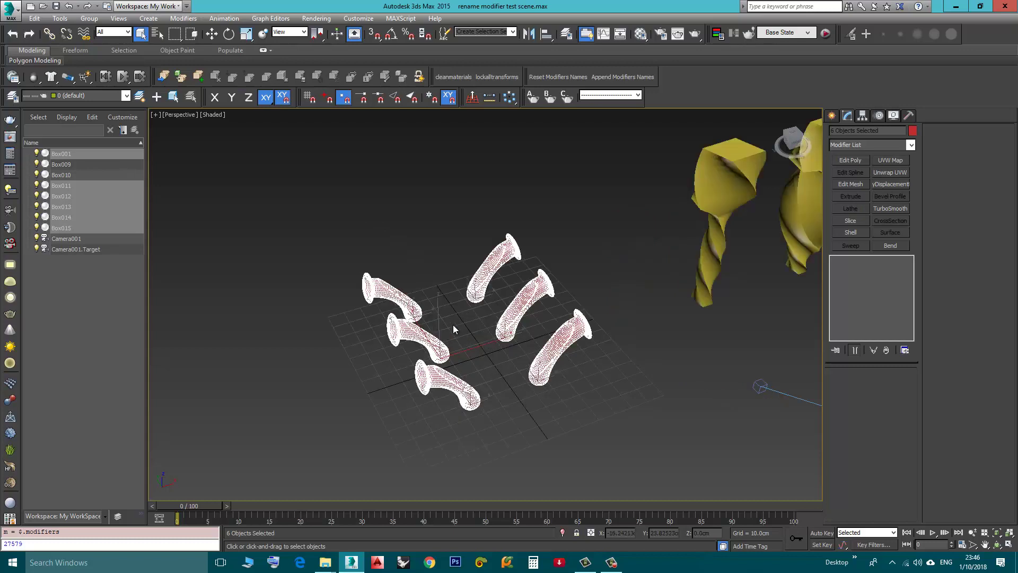
left_click(576, 212)
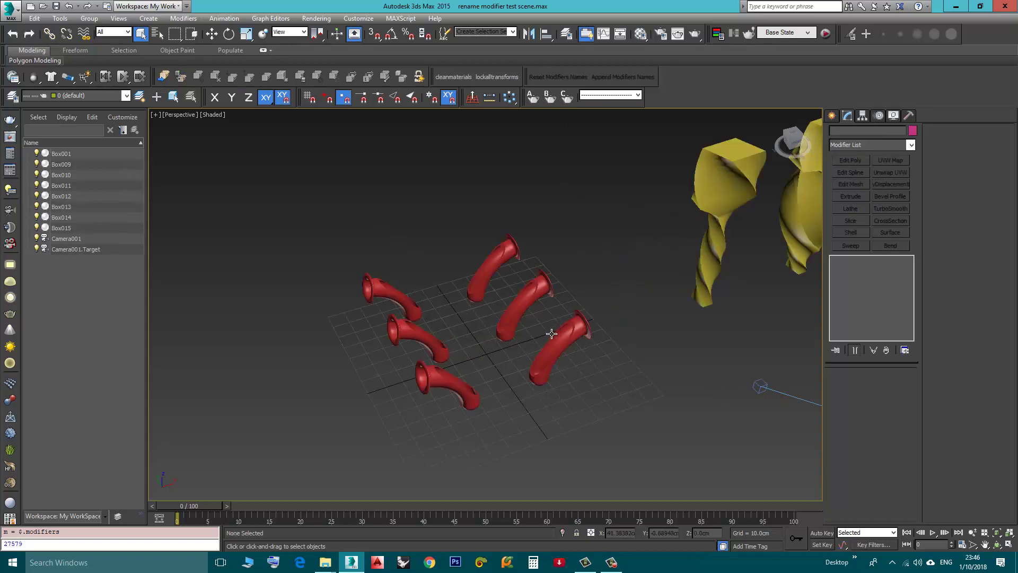
middle_click_drag(553, 325, 564, 381, "alt")
left_click_drag(505, 231, 479, 195)
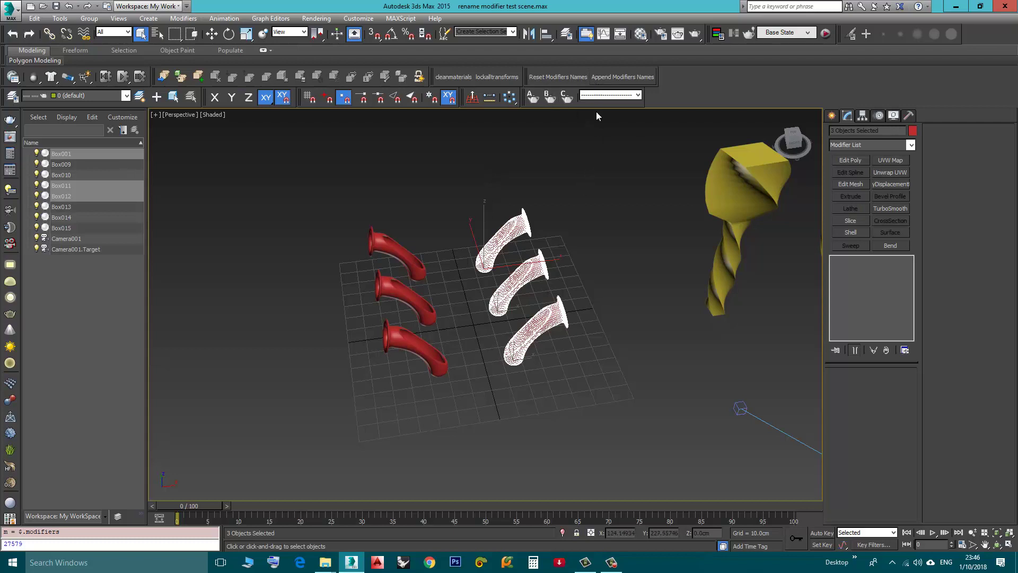
Step: Prefix the three tubes' modifier names with their types, then check Box001's stack, e.g. Bend: bend_it_80
left_click(607, 75)
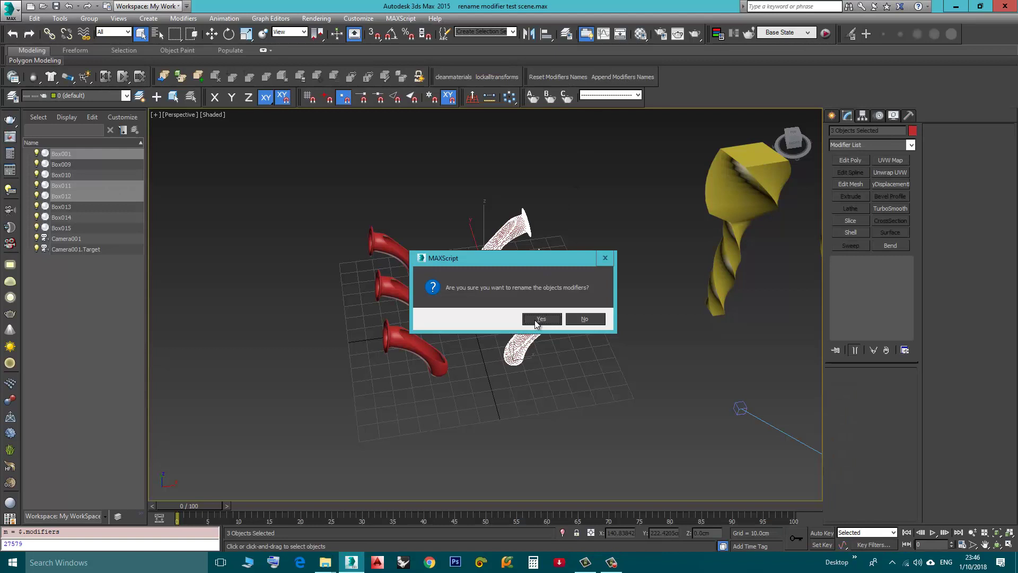
left_click(541, 318)
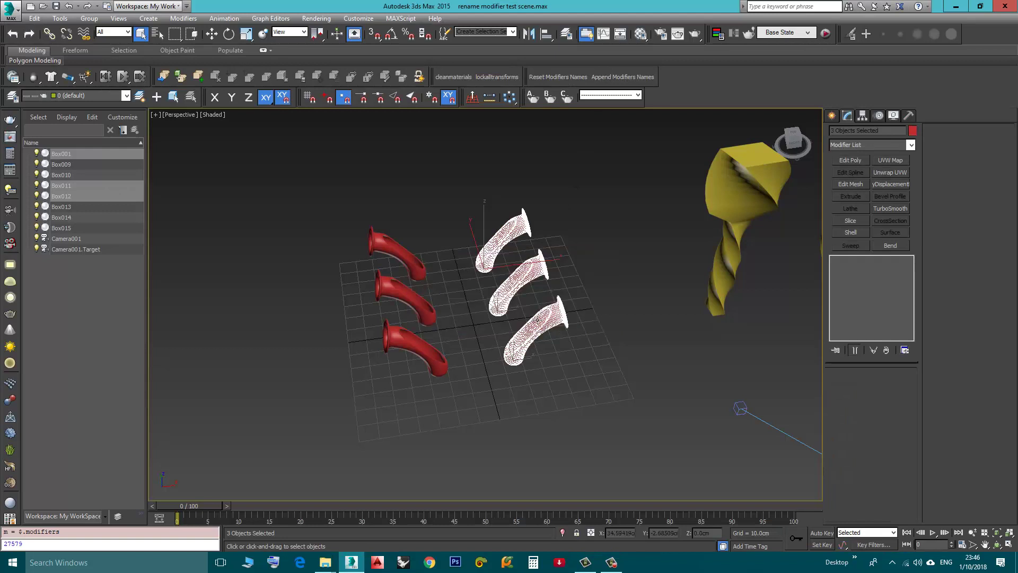
left_click(578, 323)
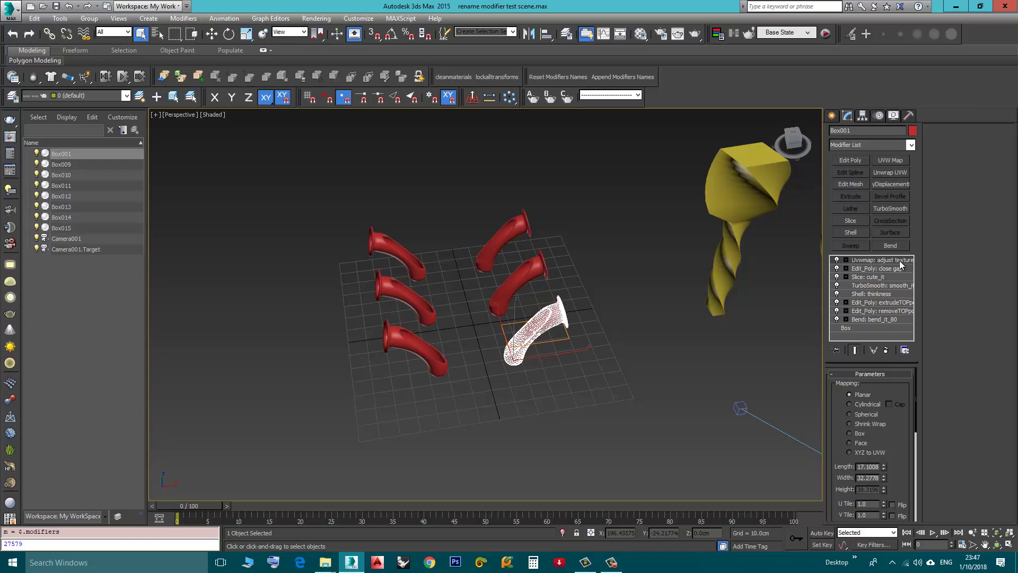
Step: Marquee-select the left column of tubes, Box013, Box014 and Box015
left_click(459, 389)
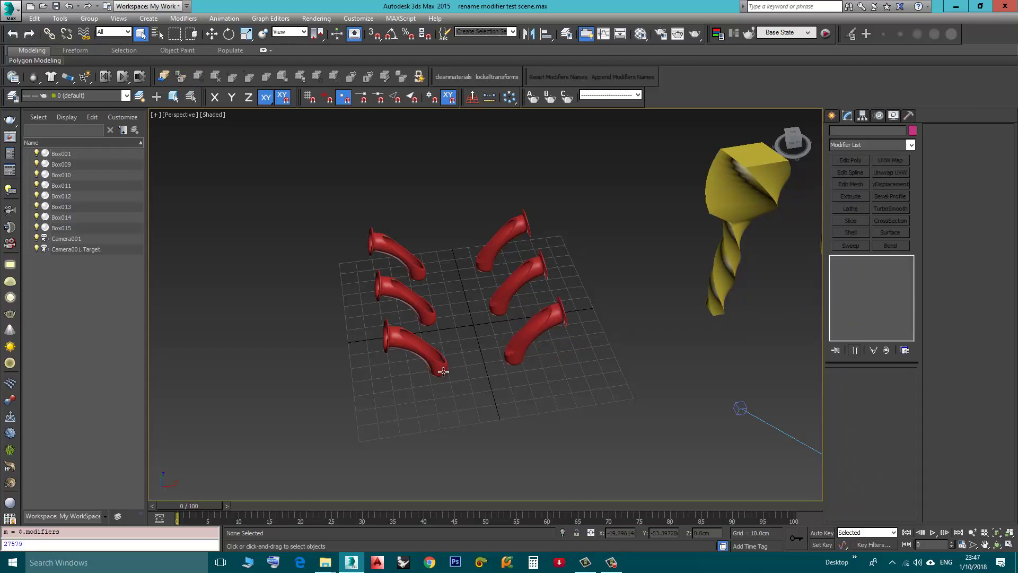
left_click(440, 369)
left_click(419, 307)
left_click(409, 265)
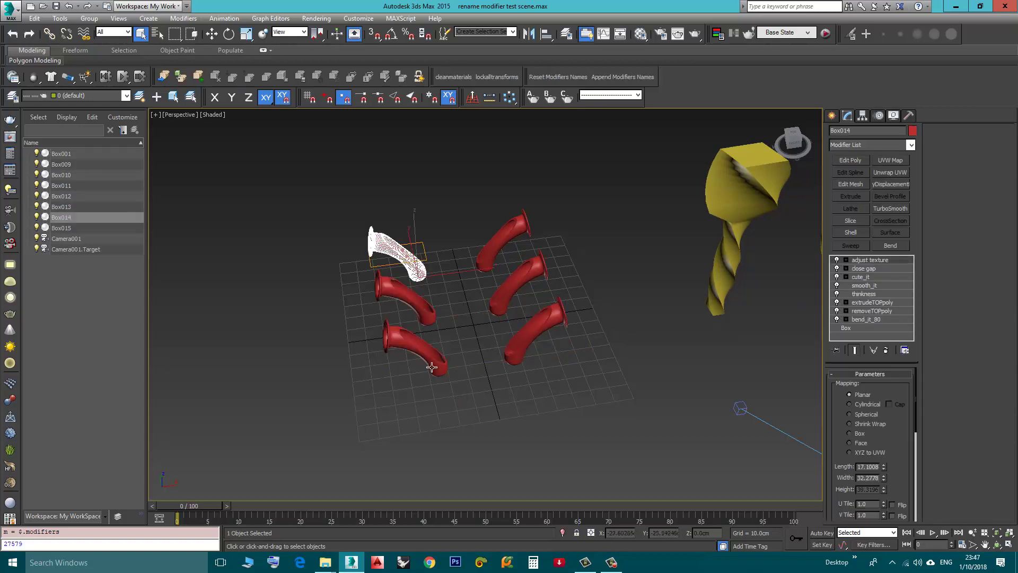
left_click(419, 347)
left_click(413, 300)
left_click(400, 260)
left_click_drag(436, 412, 328, 186)
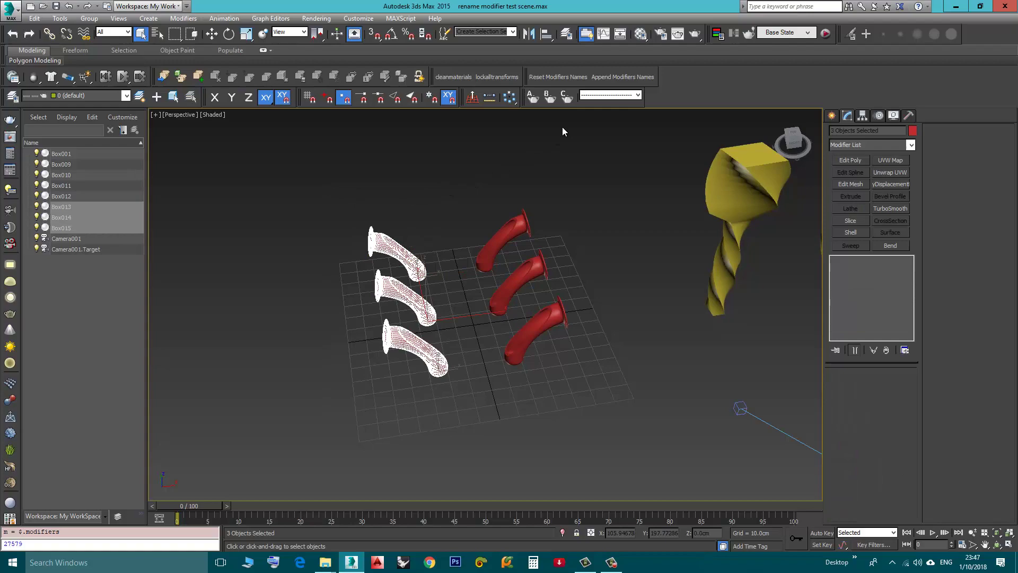
Step: Reset the three tubes' modifier names to defaults and check Box015 shows Uvwmap, Shell, Bend
left_click(555, 78)
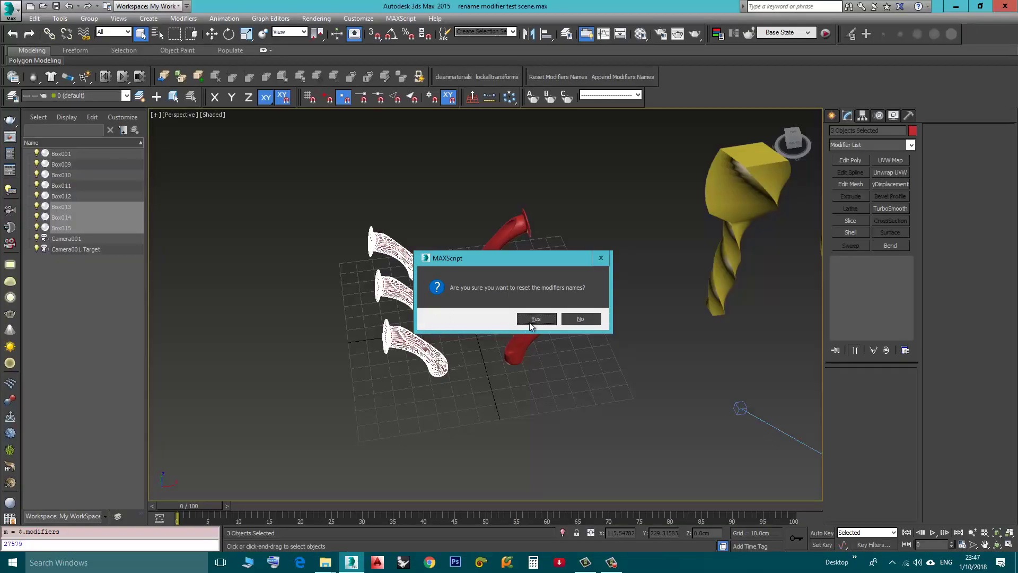
left_click(535, 320)
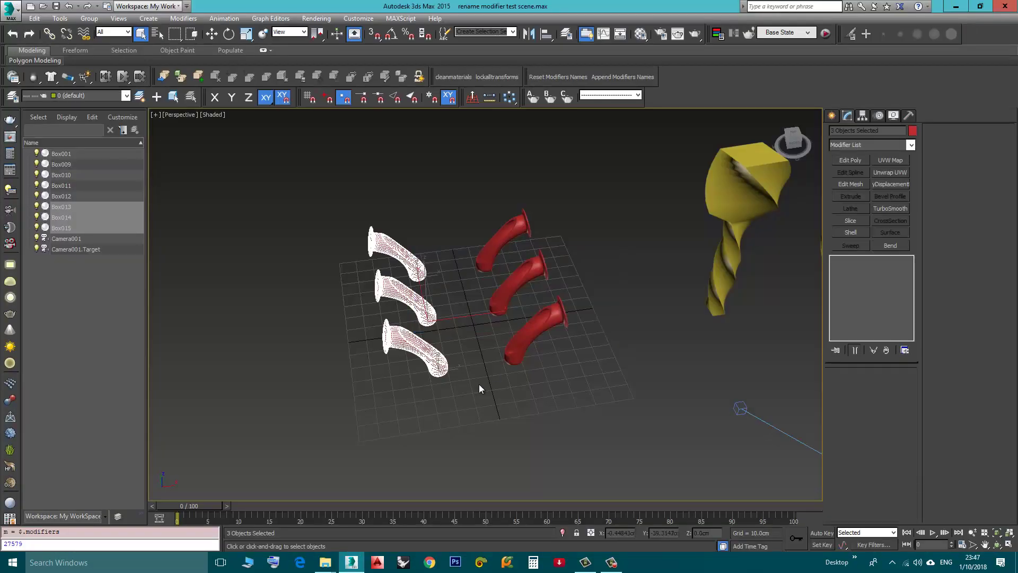
left_click(467, 393)
left_click(430, 364)
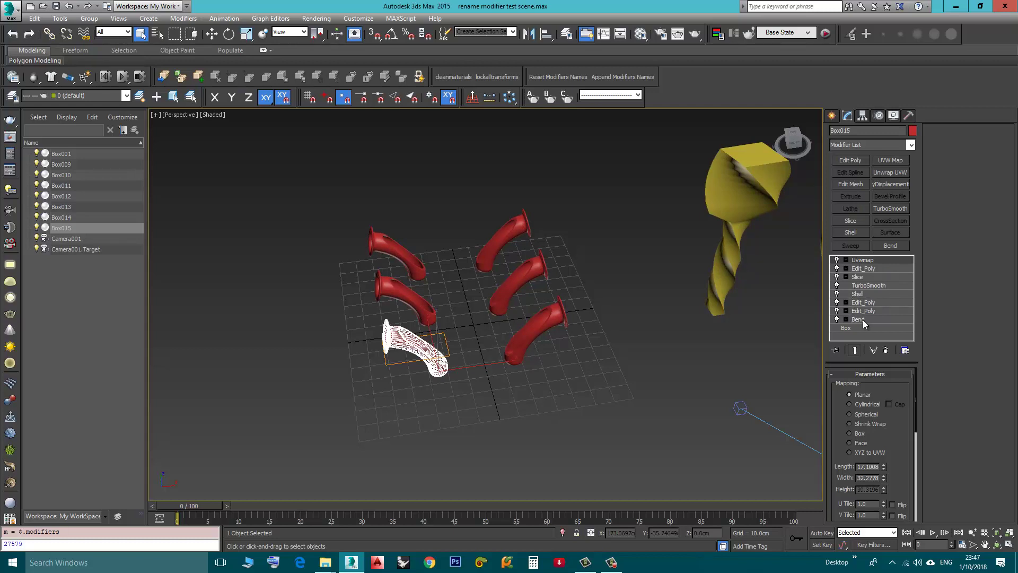
left_click(416, 399)
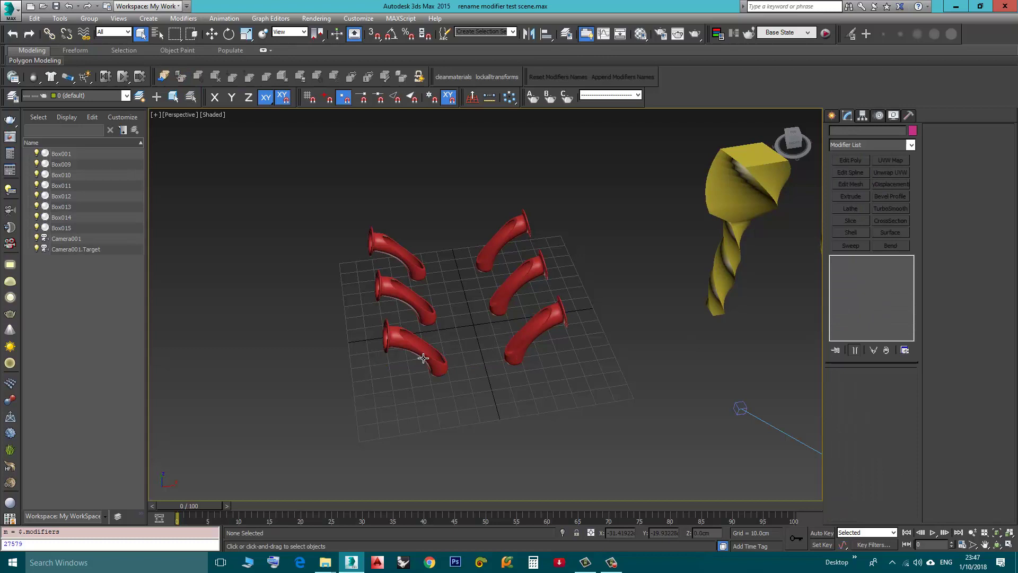
scroll(485, 406, "down", 5)
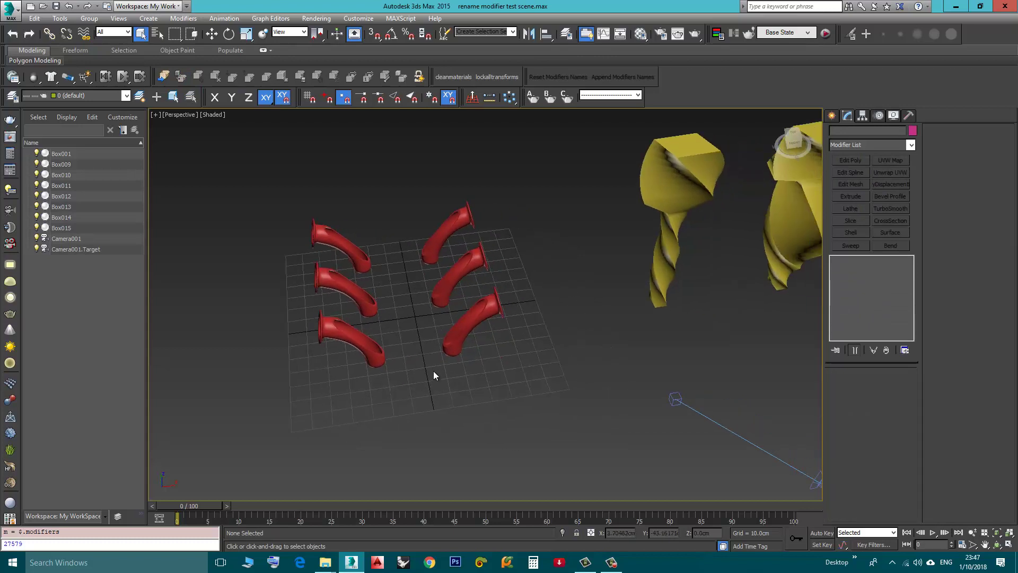
Step: Orbit and pan the Perspective view to frame the tubes, twisted boxes and camera
middle_click_drag(481, 380, 500, 409, "alt")
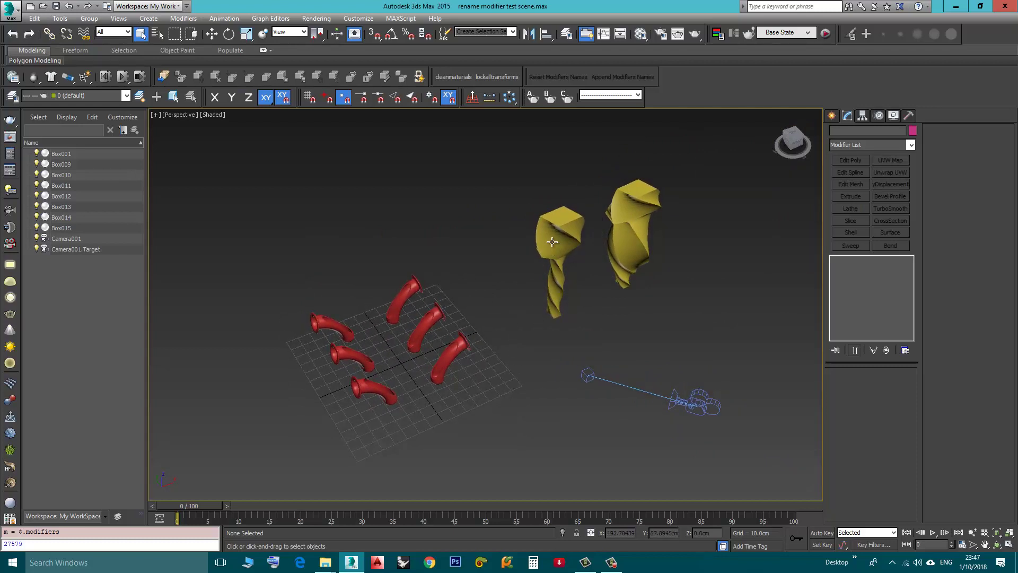
middle_click_drag(489, 314, 480, 291)
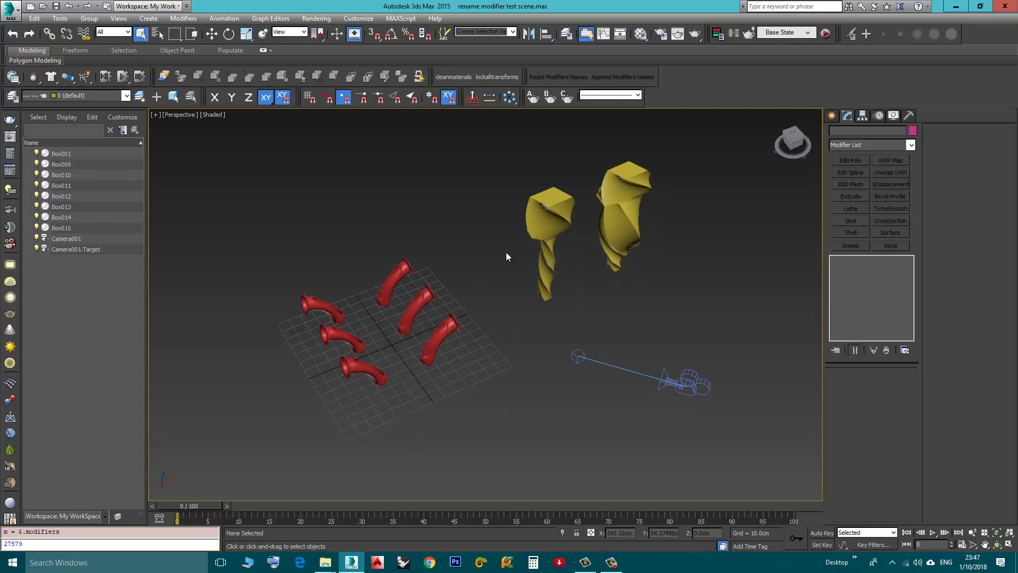